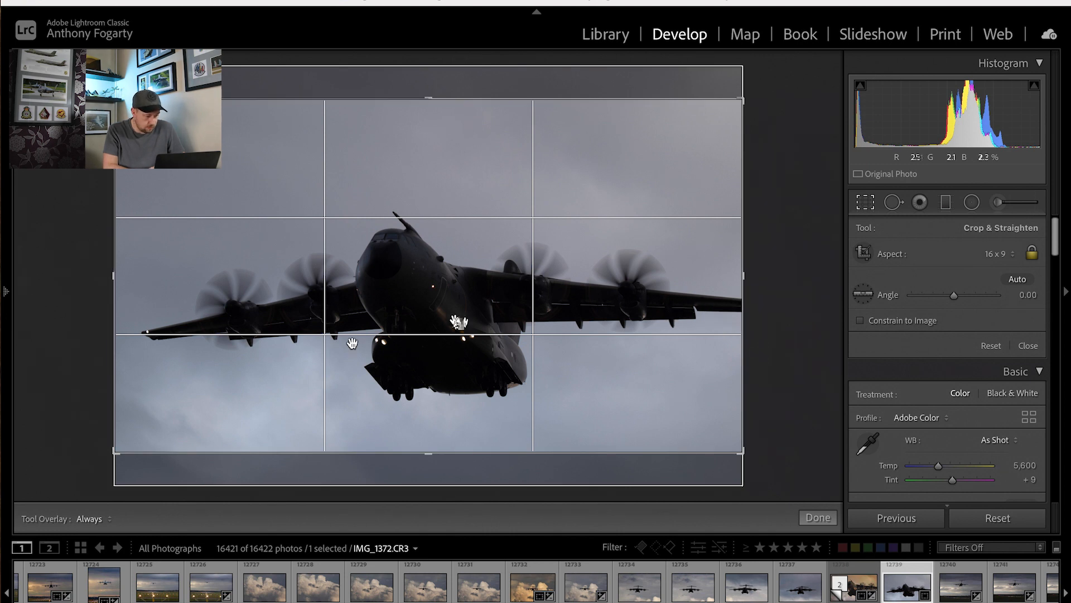
Crop the photo tighter around the aircraft at the 16 x 9 aspect, repositioning it within the frame, and apply the crop.
drag(106, 275, 141, 280)
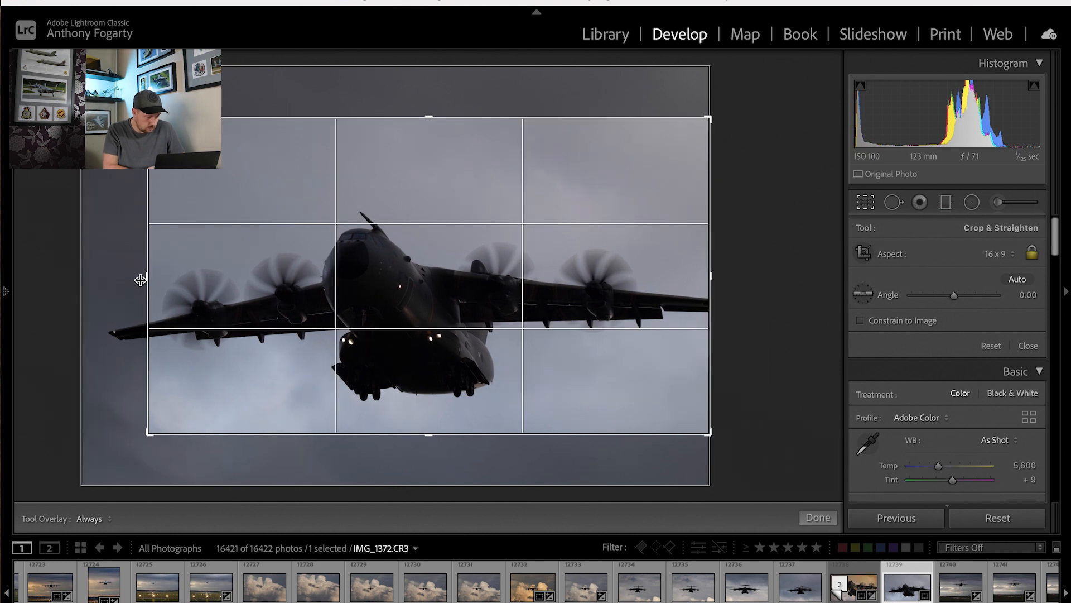
drag(364, 296, 368, 269)
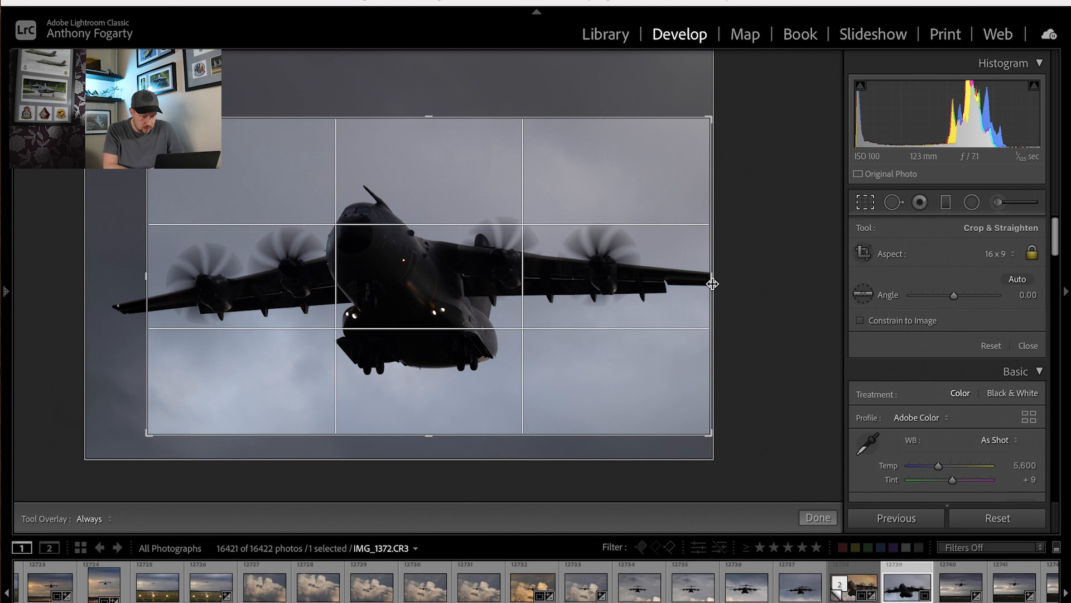
drag(709, 277, 687, 275)
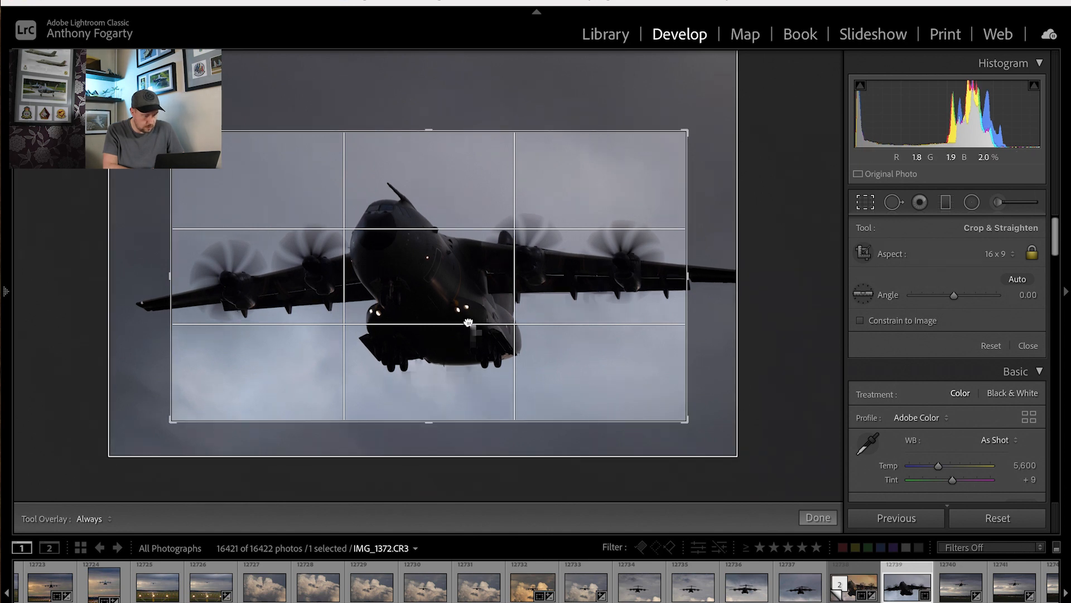
click(818, 518)
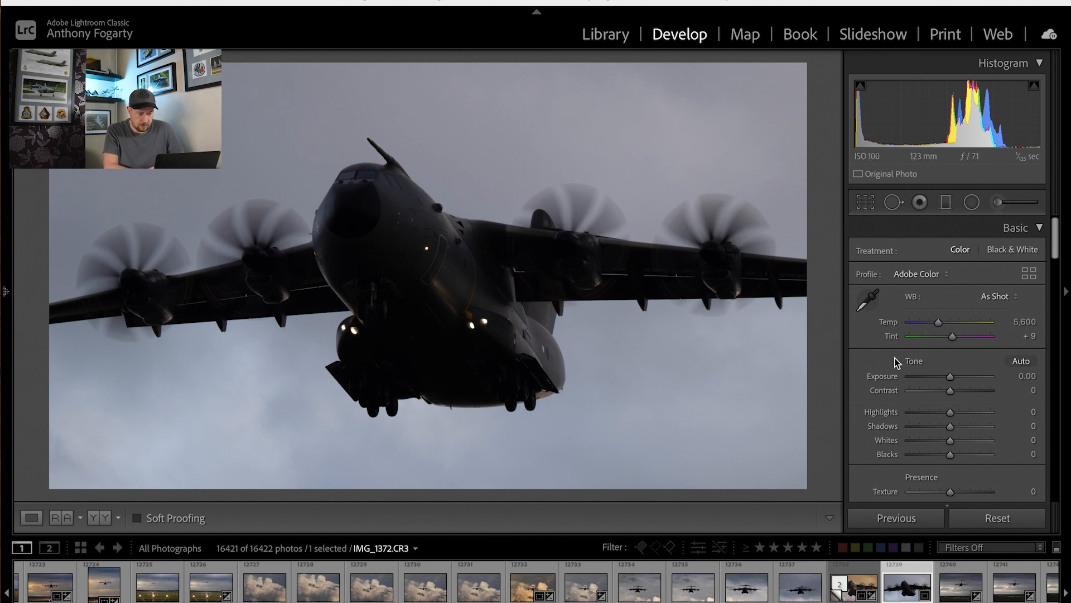
Apply the Adobe Landscape profile and set the white balance to Auto with the temperature adjusted to 7,100.
click(919, 274)
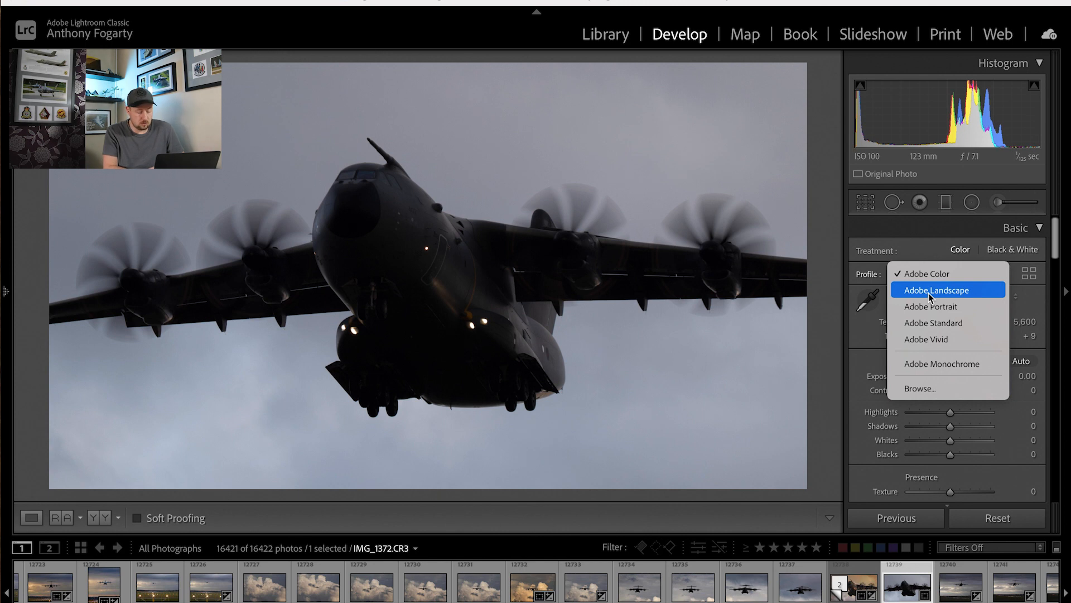
click(928, 290)
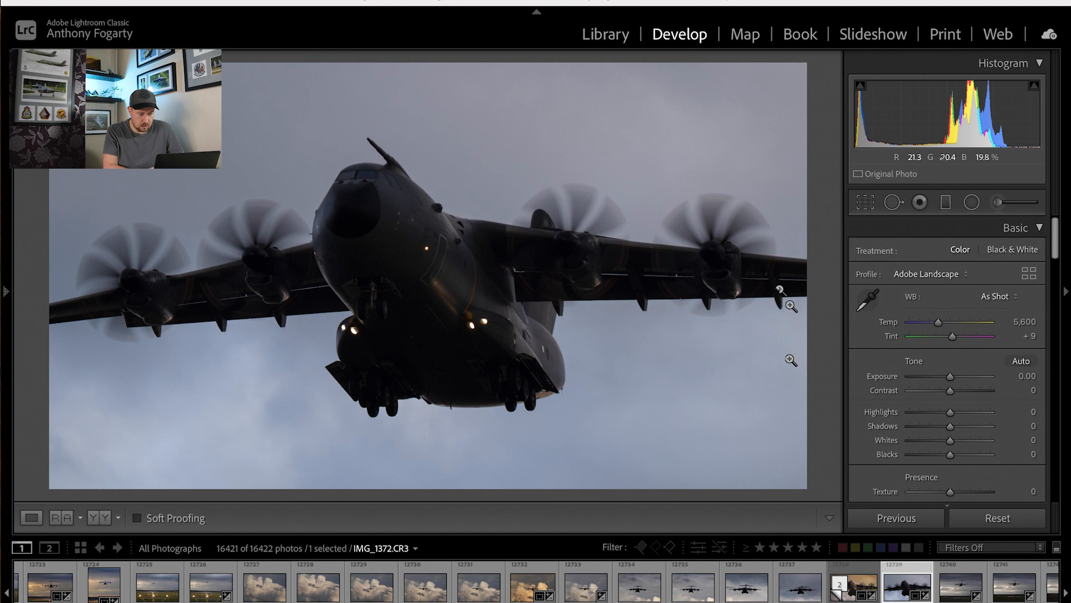
click(1002, 297)
click(999, 314)
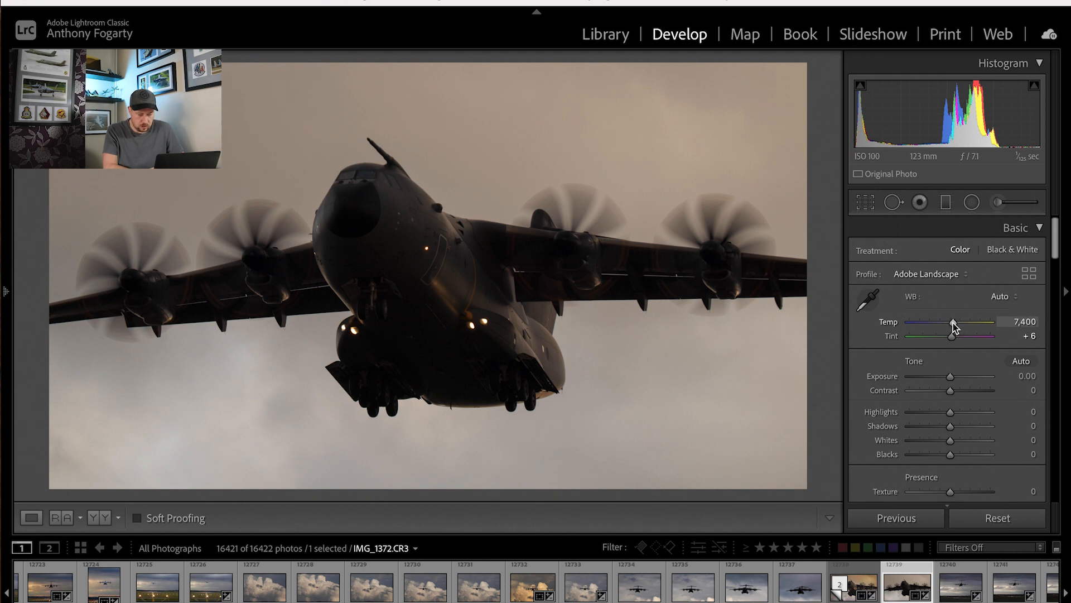
click(1025, 323)
text(710)
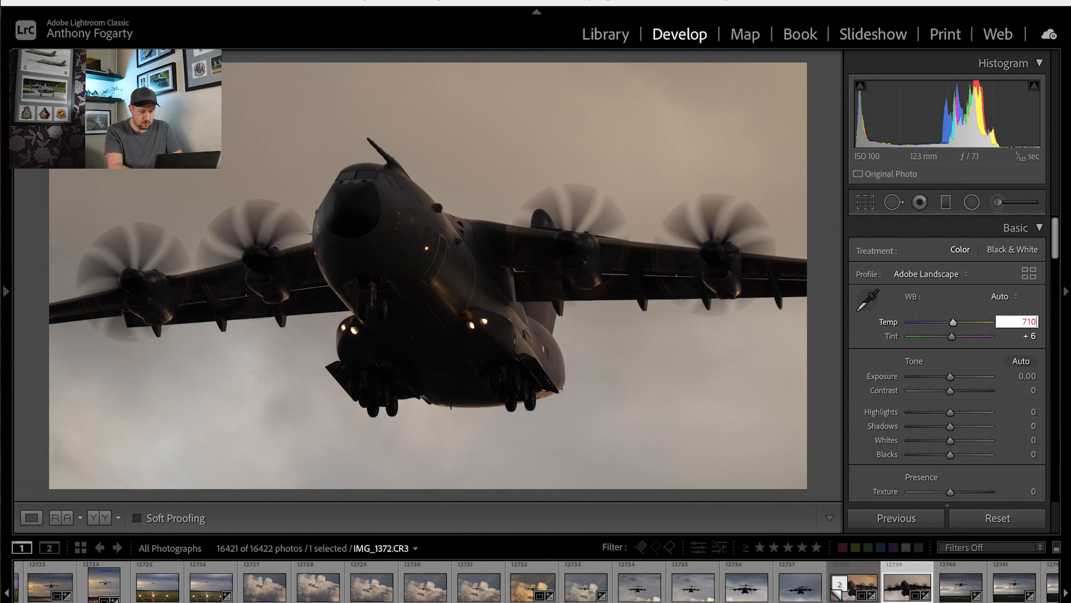
key(Return)
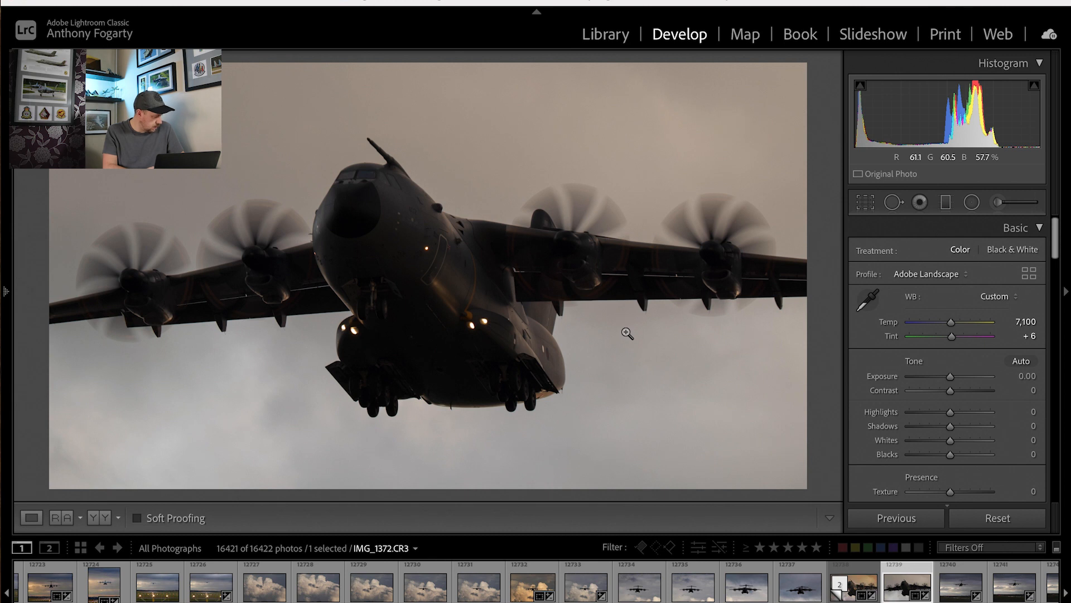
Check the photo for dust spots using the spot removal tool's Visualize Spots view, and close the tool.
click(893, 202)
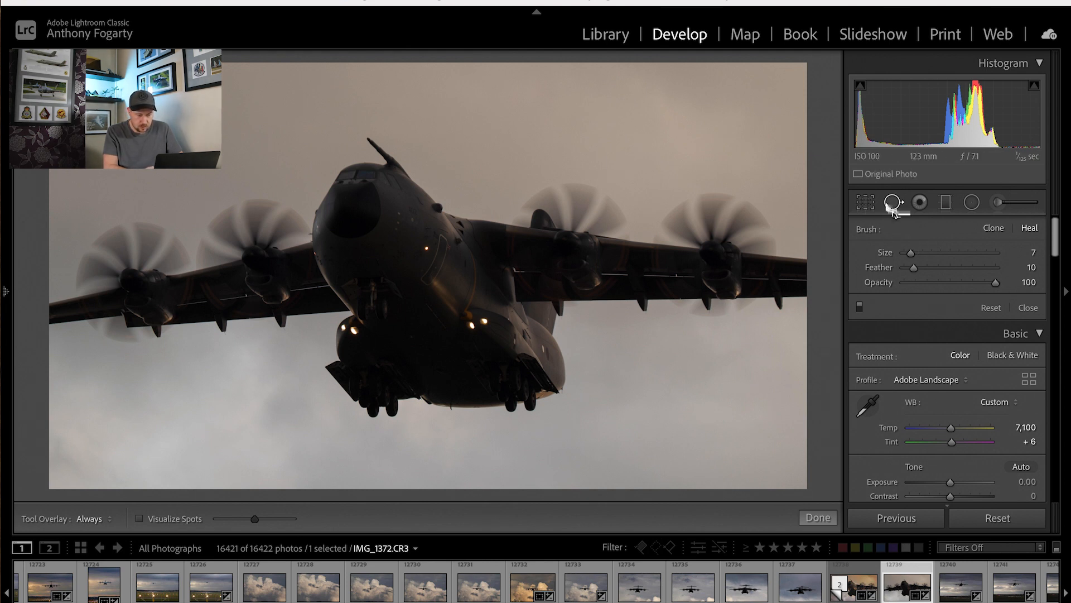
click(139, 519)
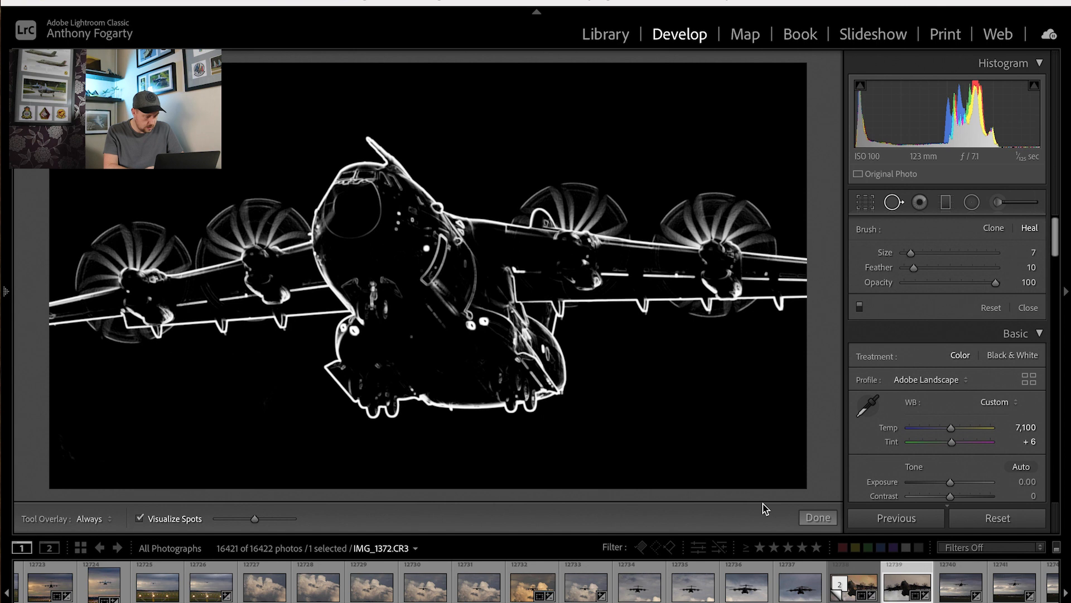
click(827, 519)
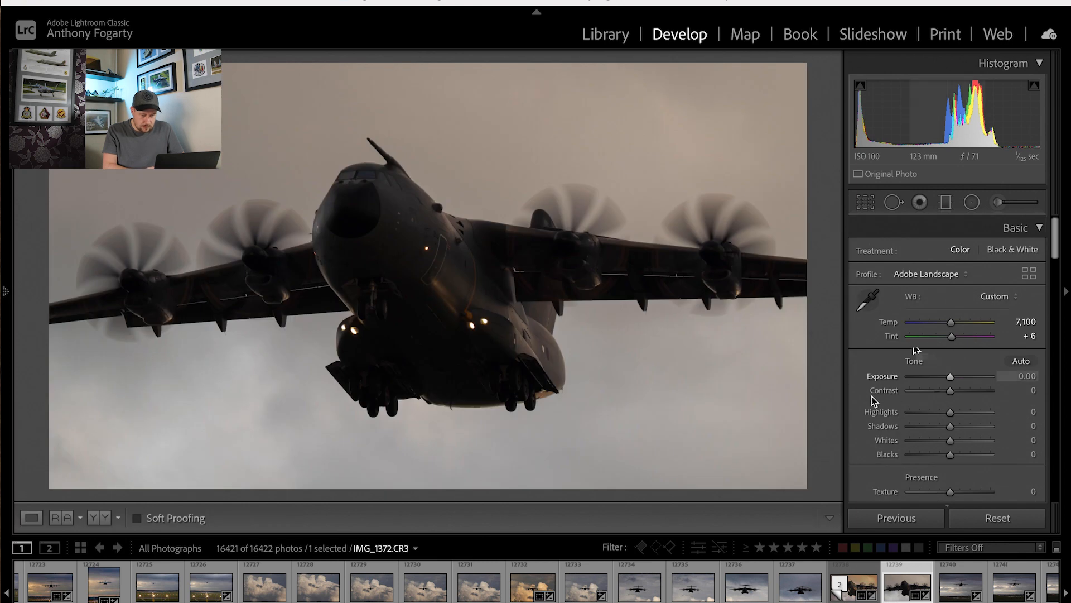
Apply automatic tone, and refine it with Exposure +0.20, Blacks +19 and Whites +35.
click(1020, 366)
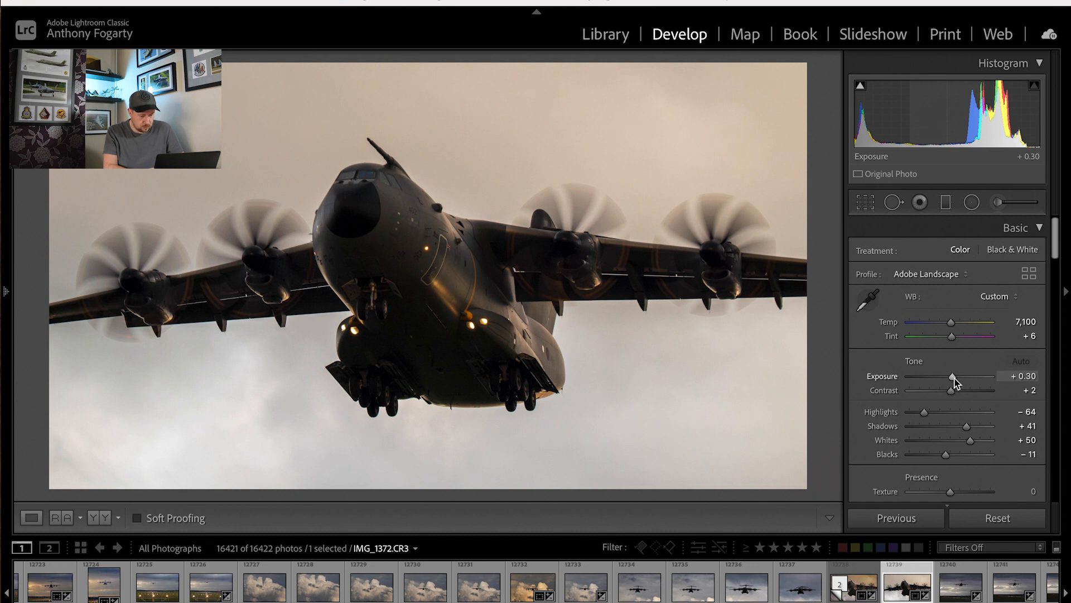
drag(955, 378, 952, 378)
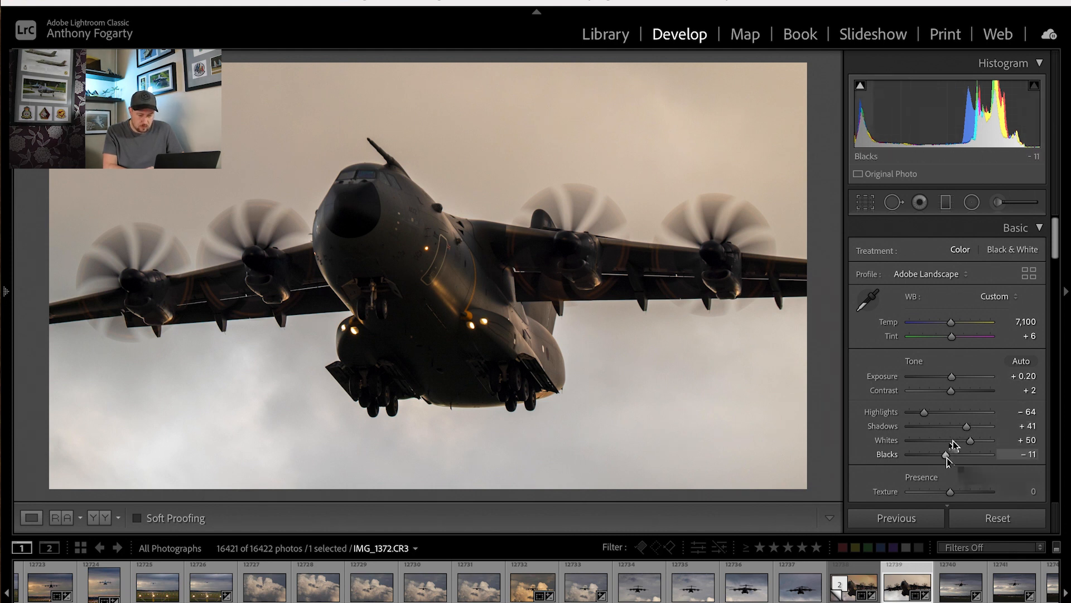
drag(947, 456, 958, 458)
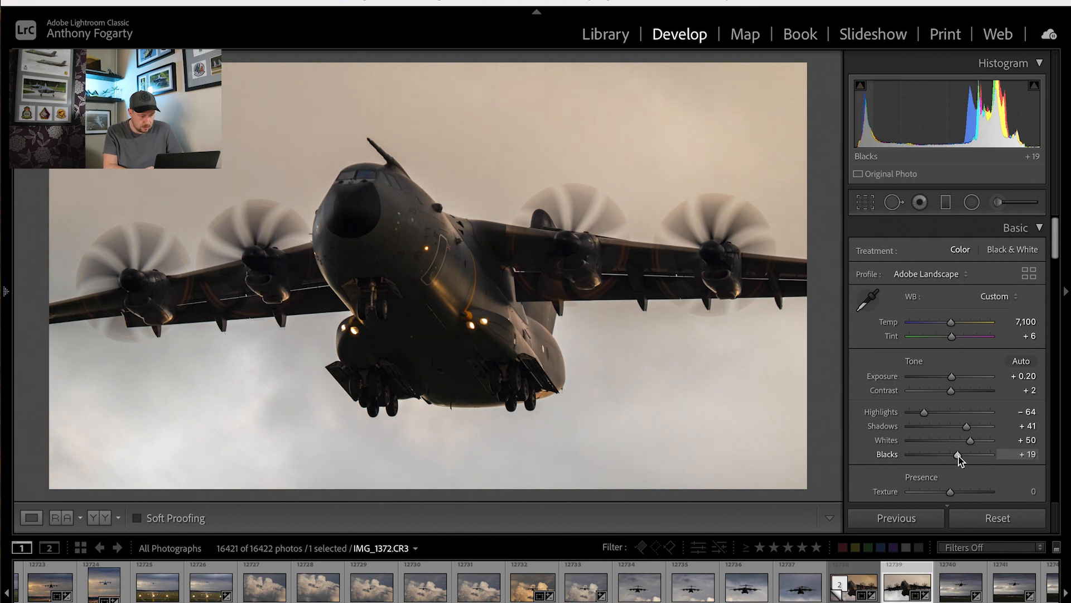
drag(970, 441, 966, 442)
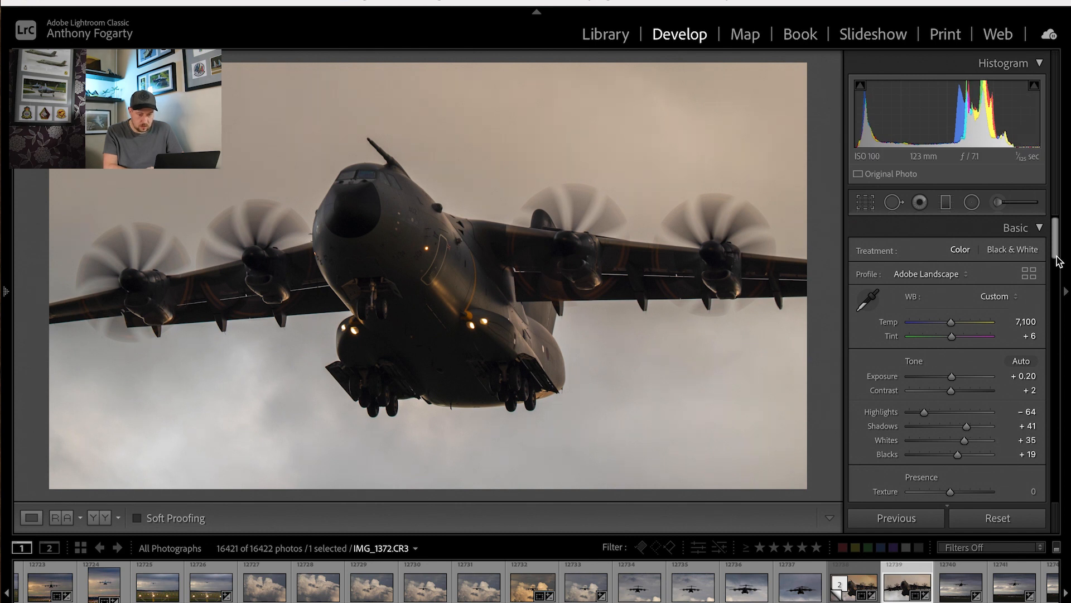
Set the presence adjustments to Texture +15, Clarity +5 and Dehaze +10.
drag(1059, 251, 1058, 257)
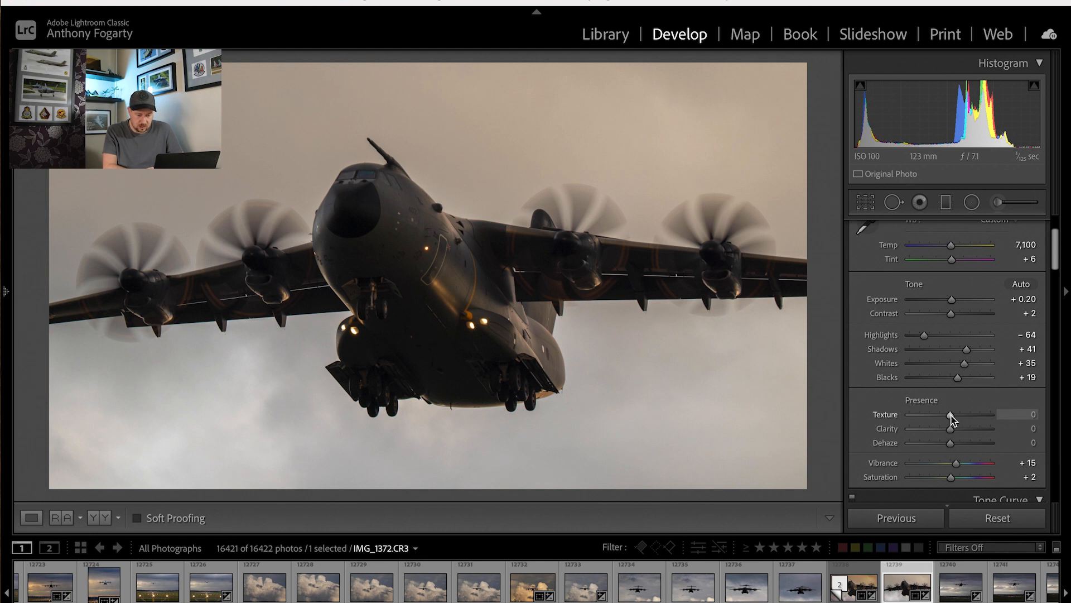
drag(952, 415, 956, 416)
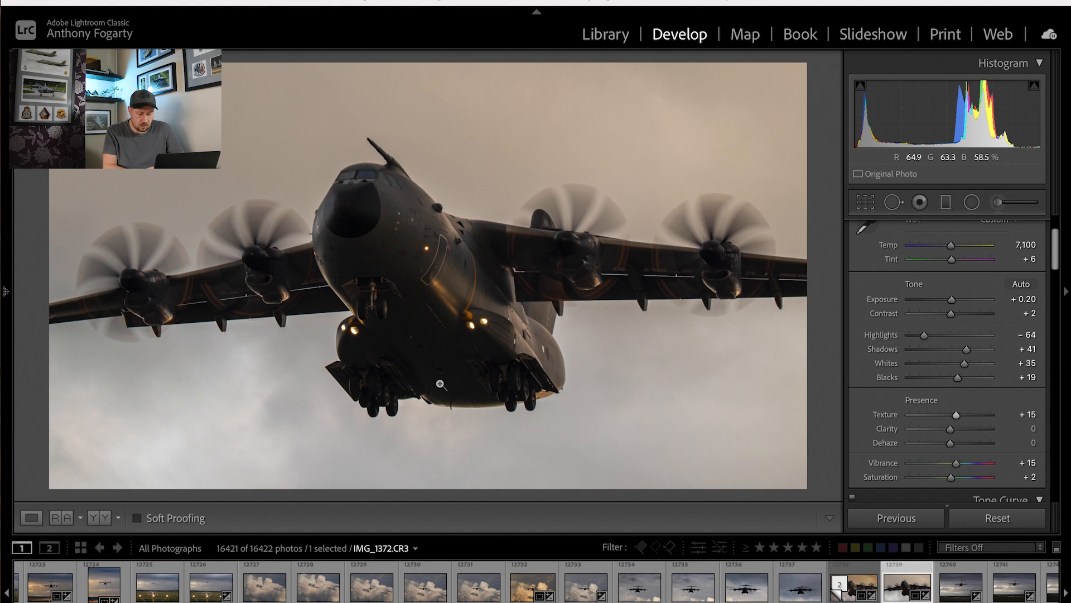
click(951, 429)
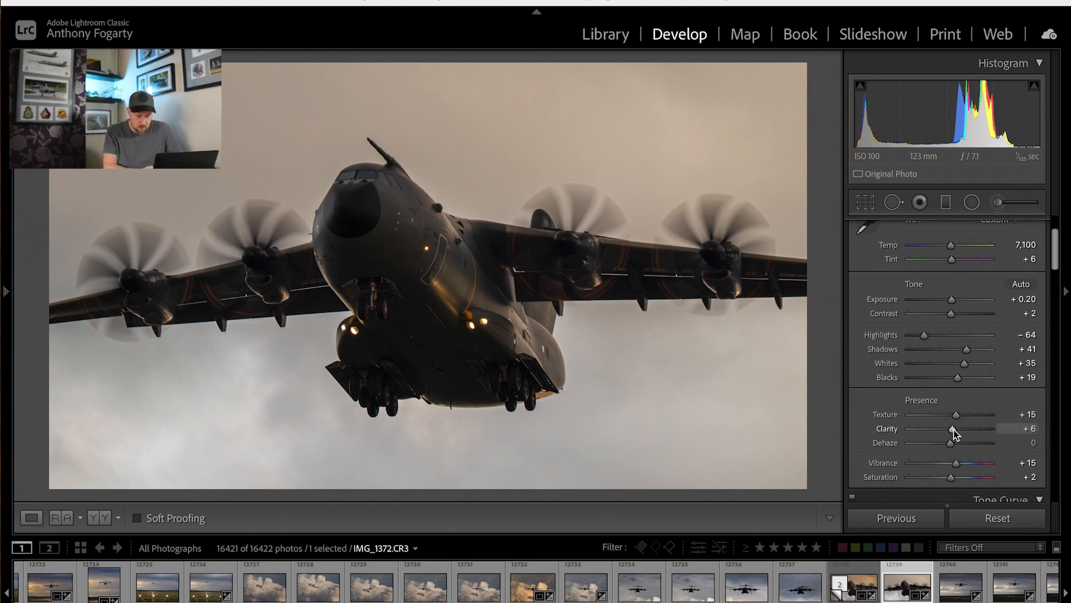
drag(953, 429, 955, 443)
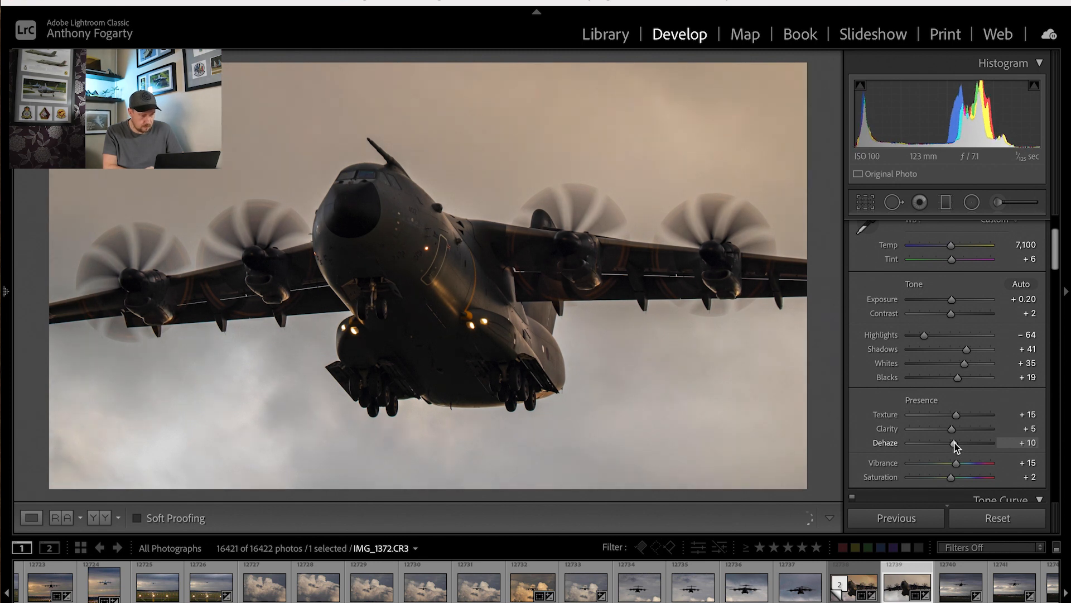
Try raising the Shadows to +75 while inspecting the fuselage detail up close, and undo that change.
click(427, 240)
drag(465, 274, 333, 168)
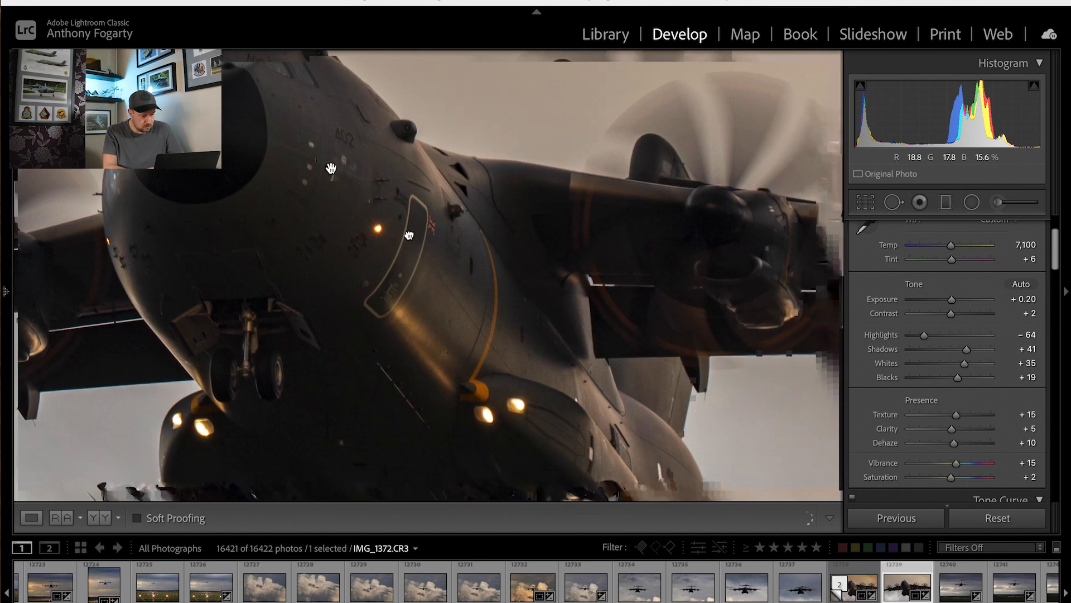
drag(425, 272, 407, 252)
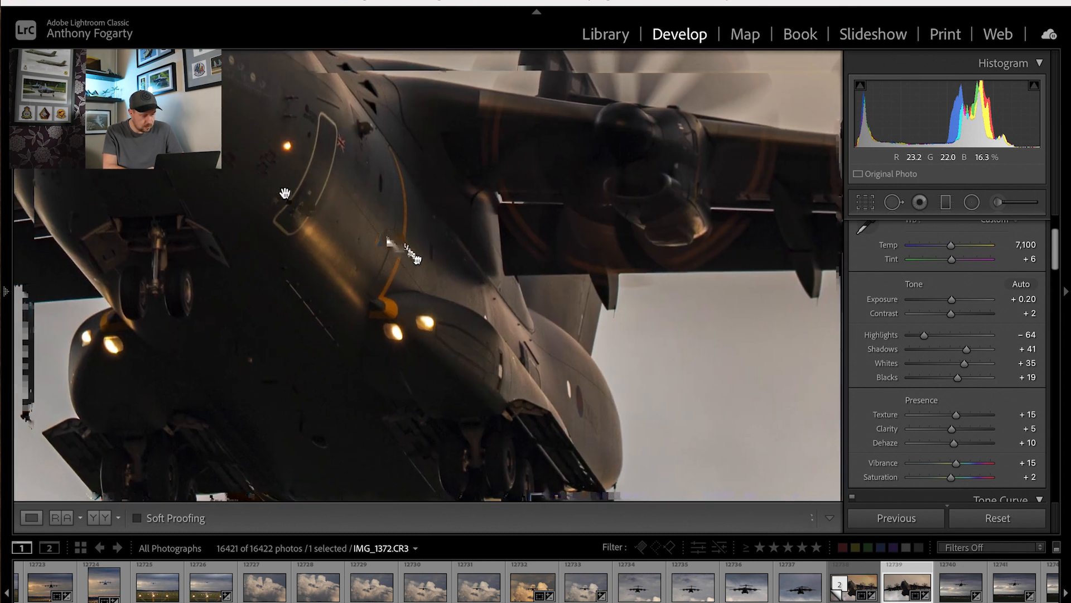
click(279, 192)
click(427, 235)
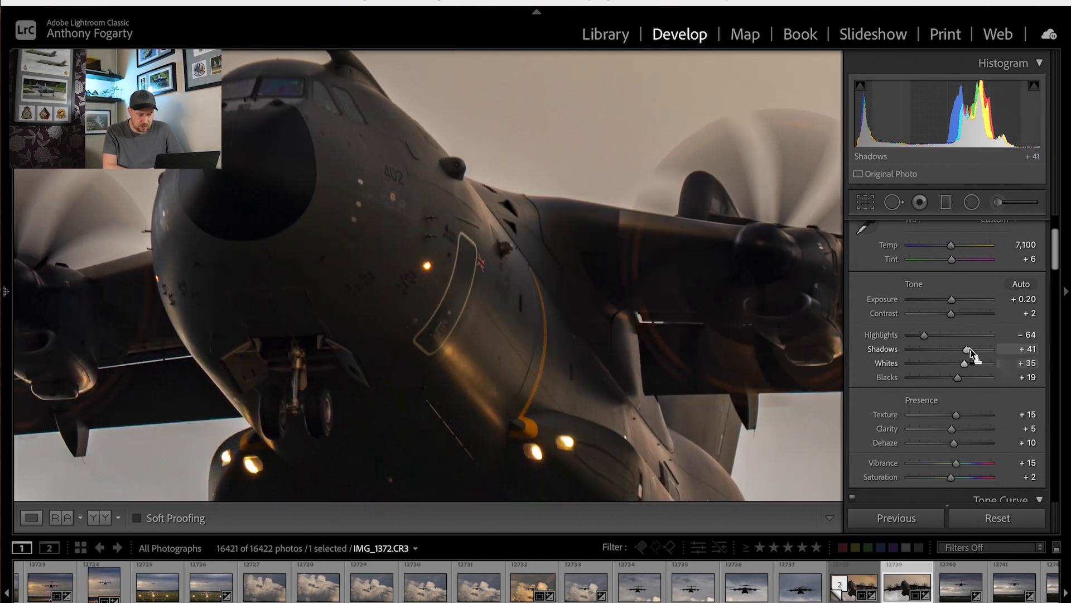
drag(971, 351, 982, 352)
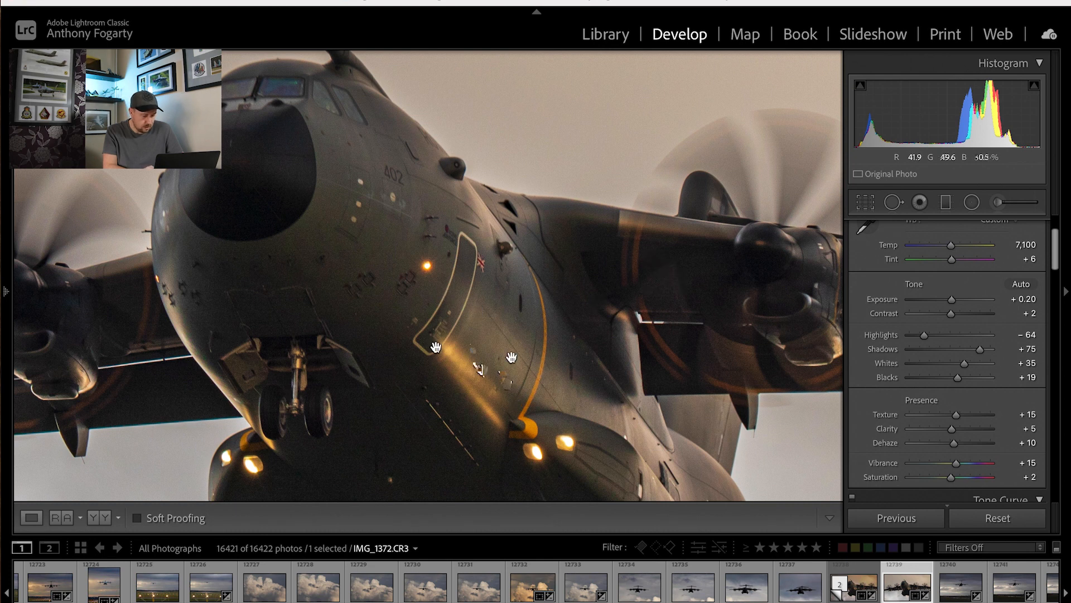
click(499, 353)
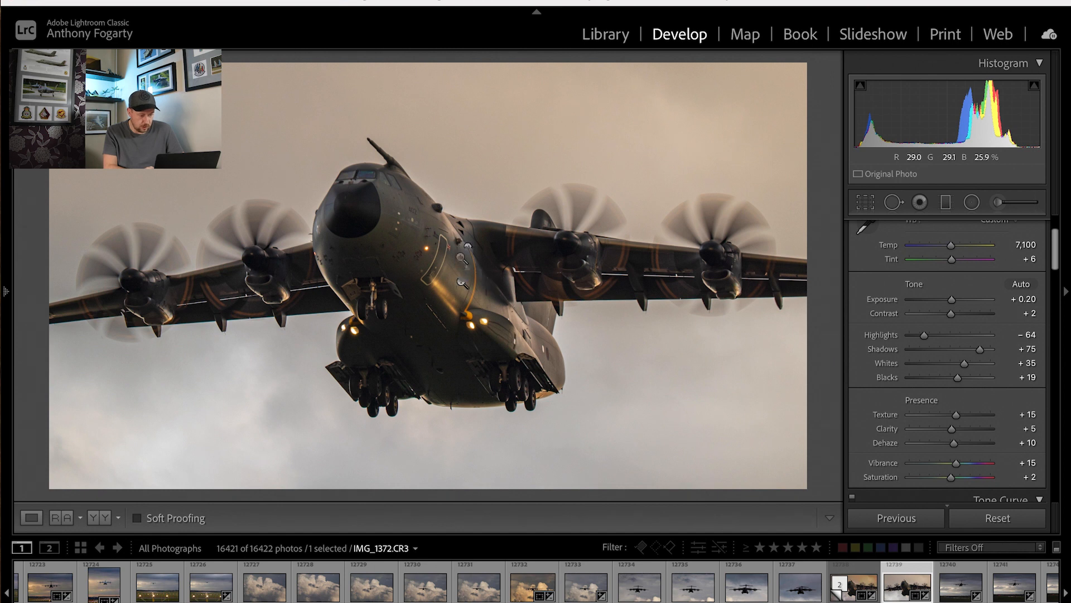
click(401, 218)
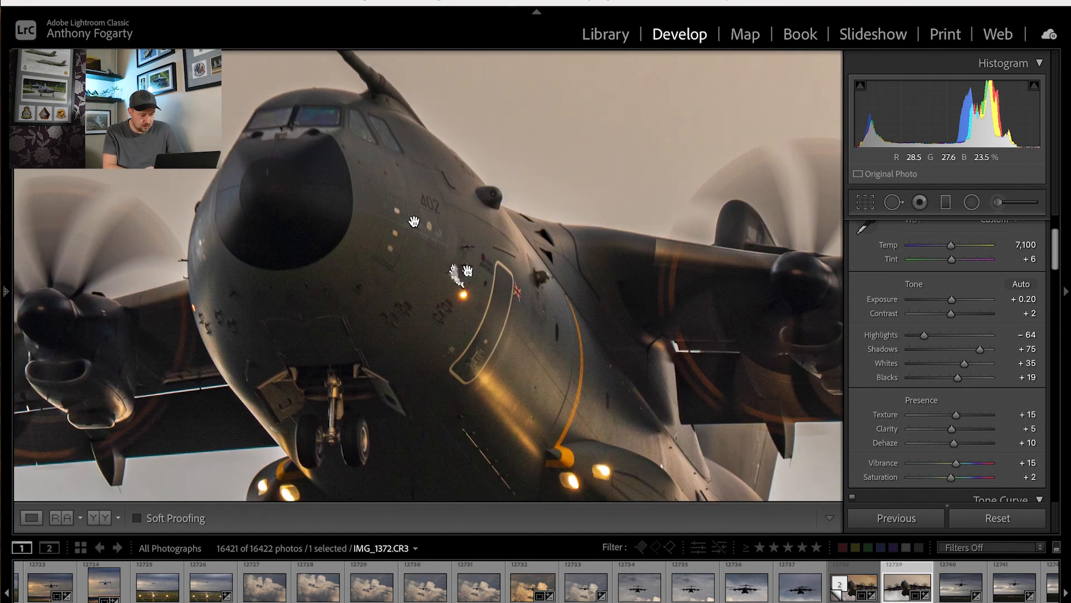
click(441, 260)
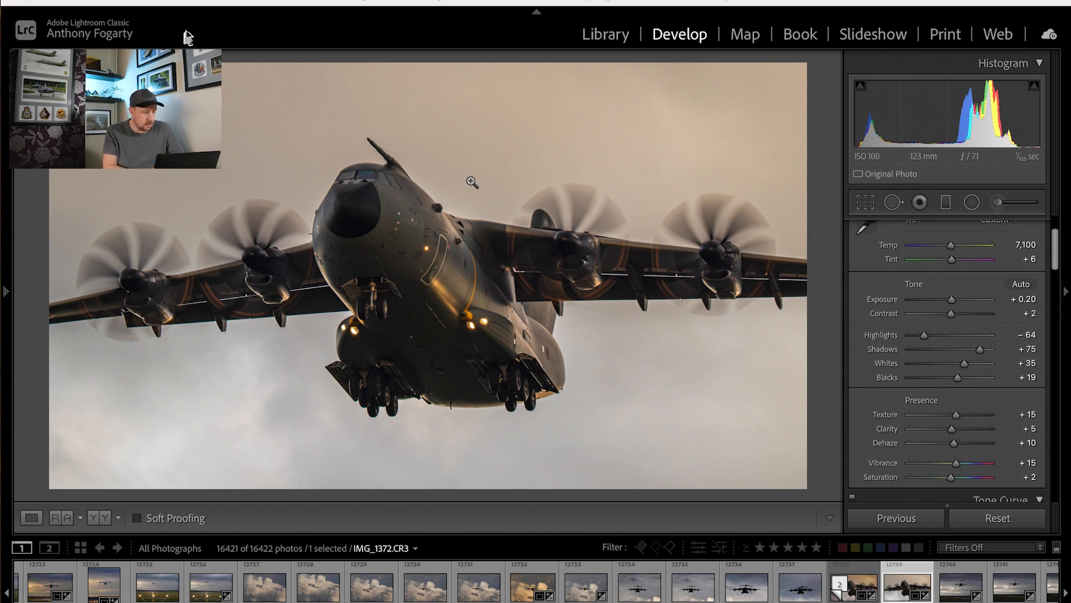
click(187, 2)
click(227, 3)
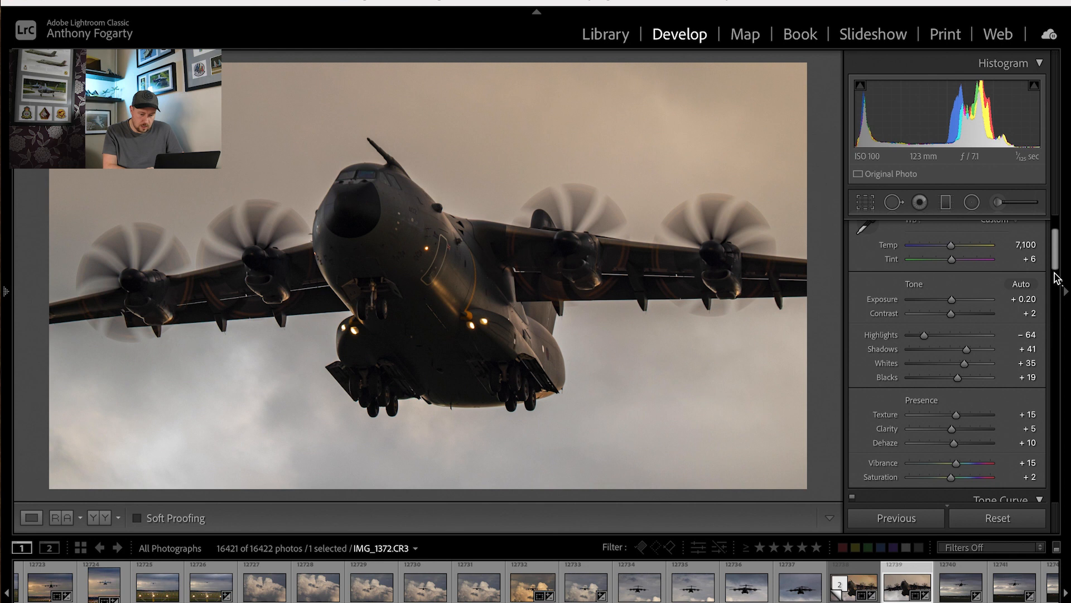
Set the sharpening Masking to 65 and Amount to 70, and the Luminance noise reduction to 20.
drag(1054, 265, 1041, 371)
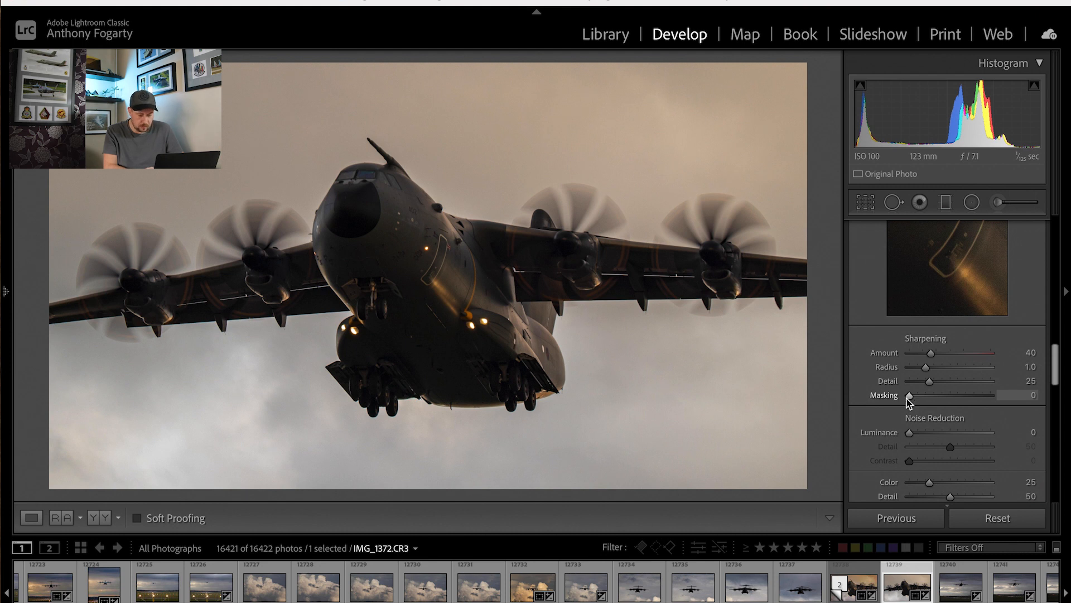
drag(908, 398, 962, 398)
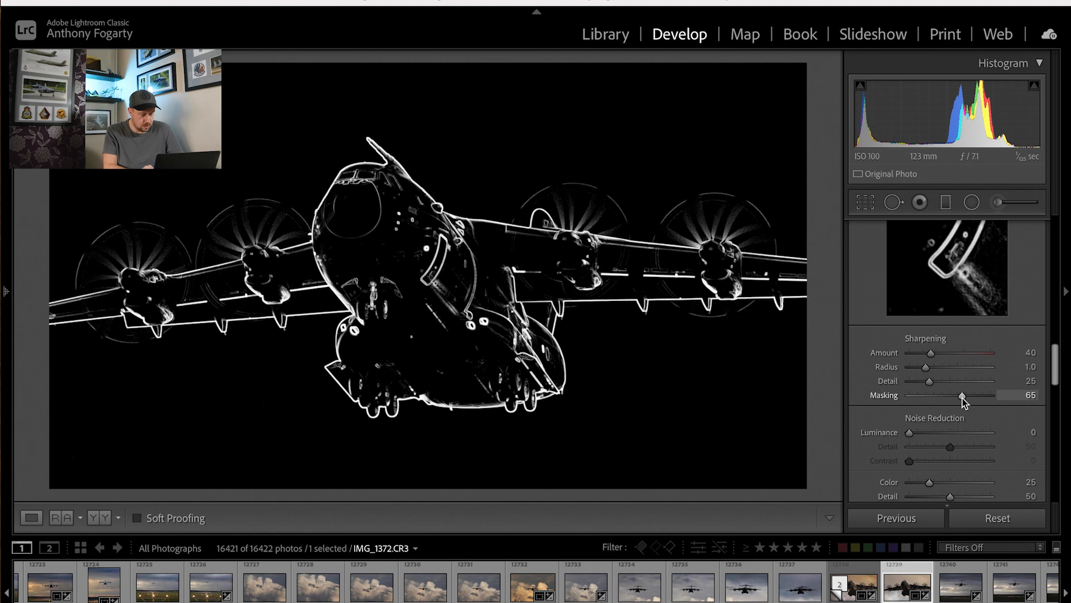
drag(932, 353, 947, 354)
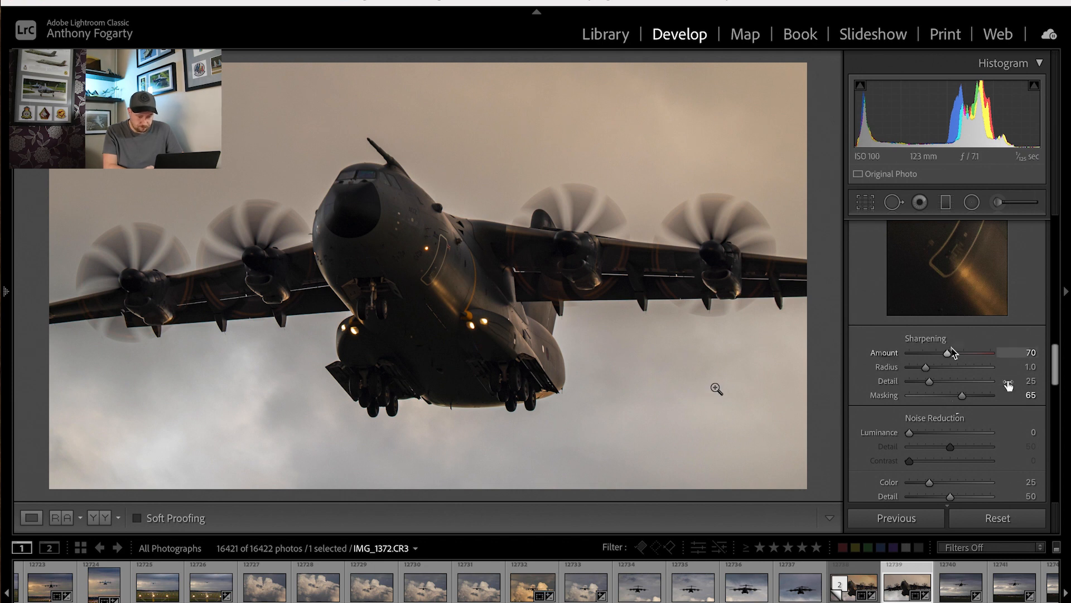
drag(909, 433, 926, 433)
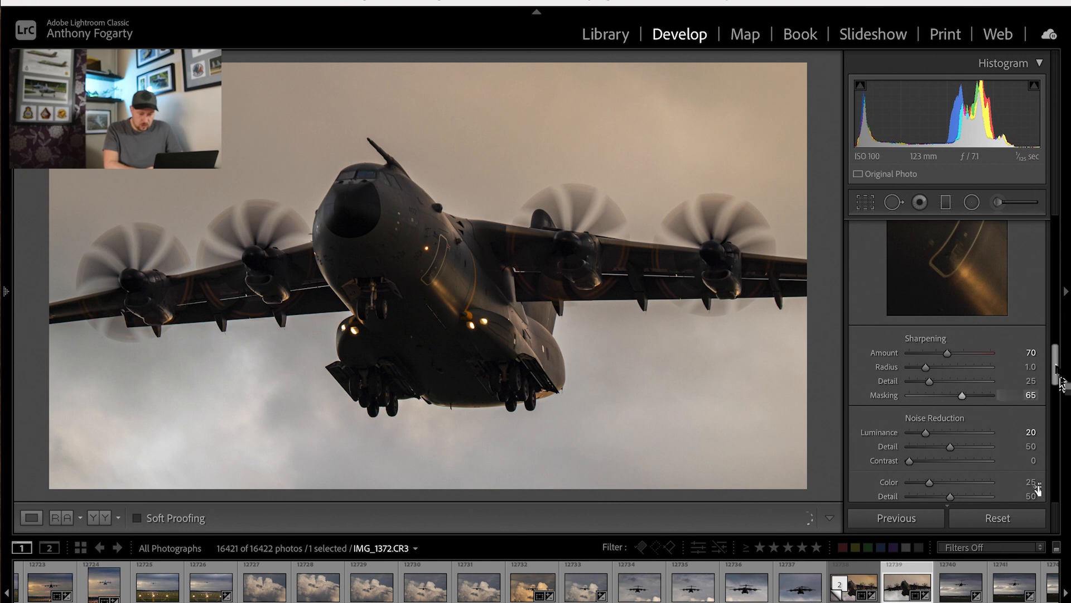
Add a radial filter centred on the fuselage, and enlarge its ellipse vertically so it surrounds the aircraft.
drag(1056, 366, 1053, 215)
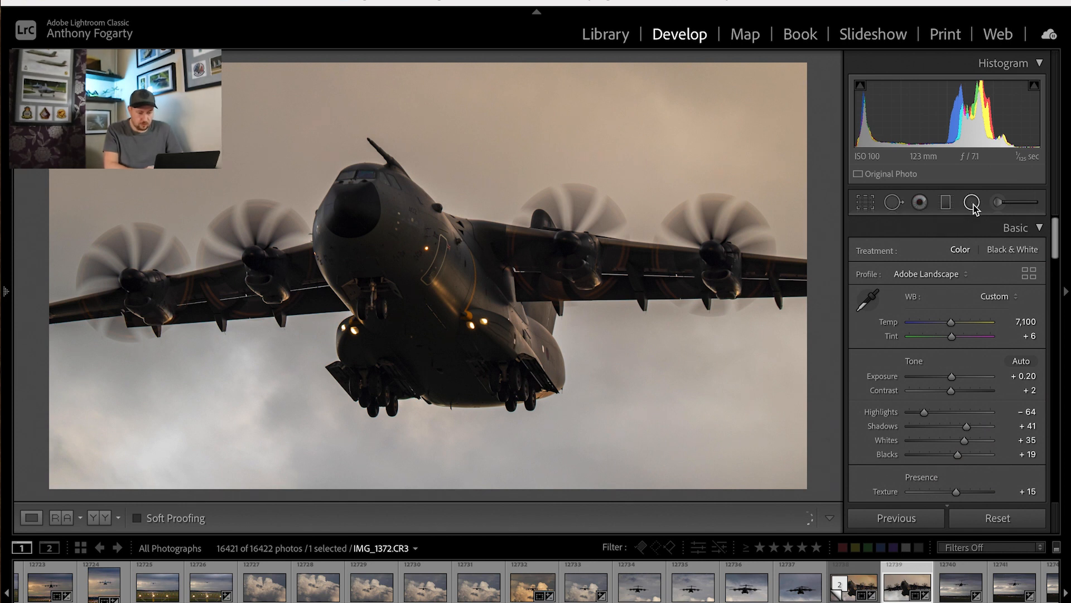
click(971, 202)
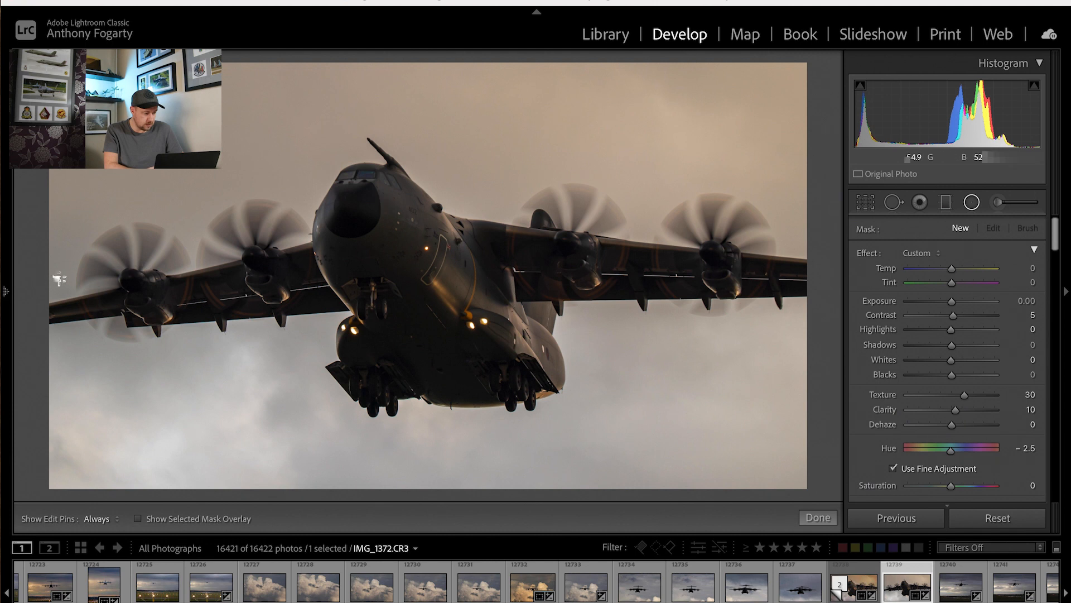
drag(65, 277, 504, 433)
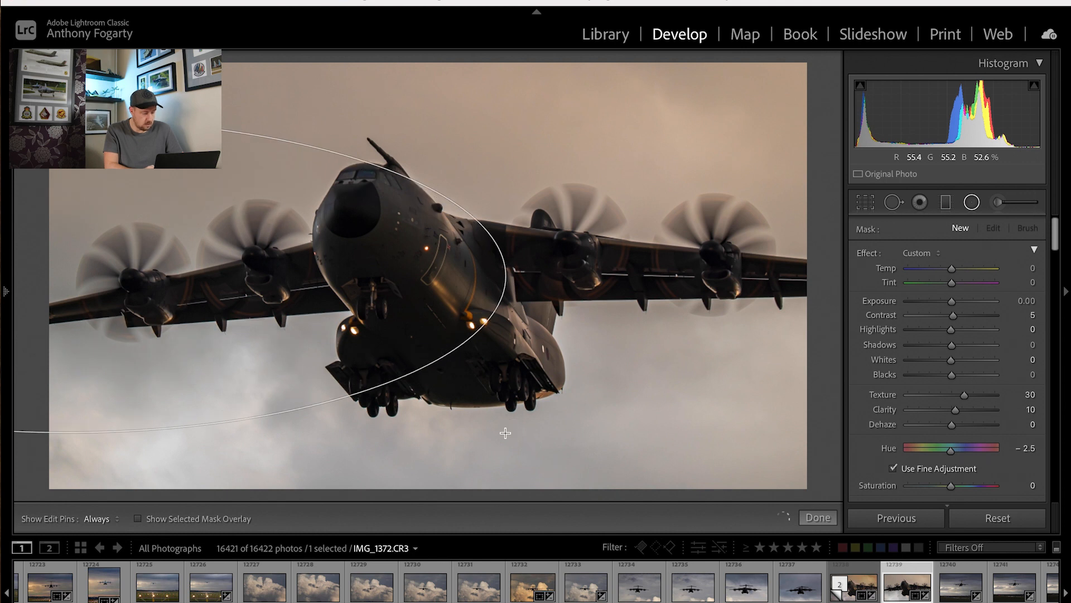
drag(65, 275, 433, 275)
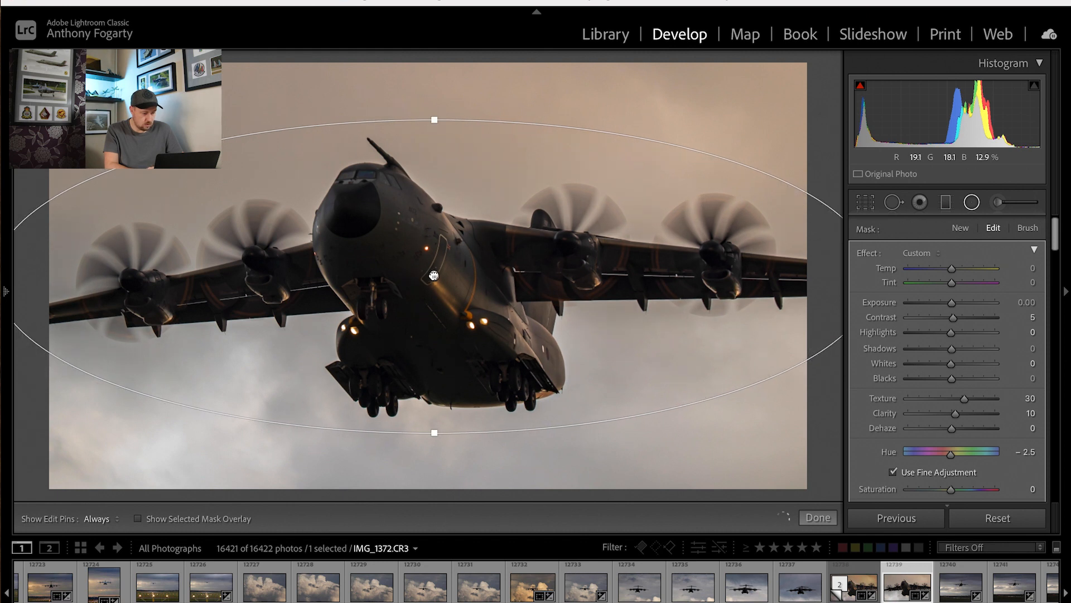
drag(436, 442, 438, 466)
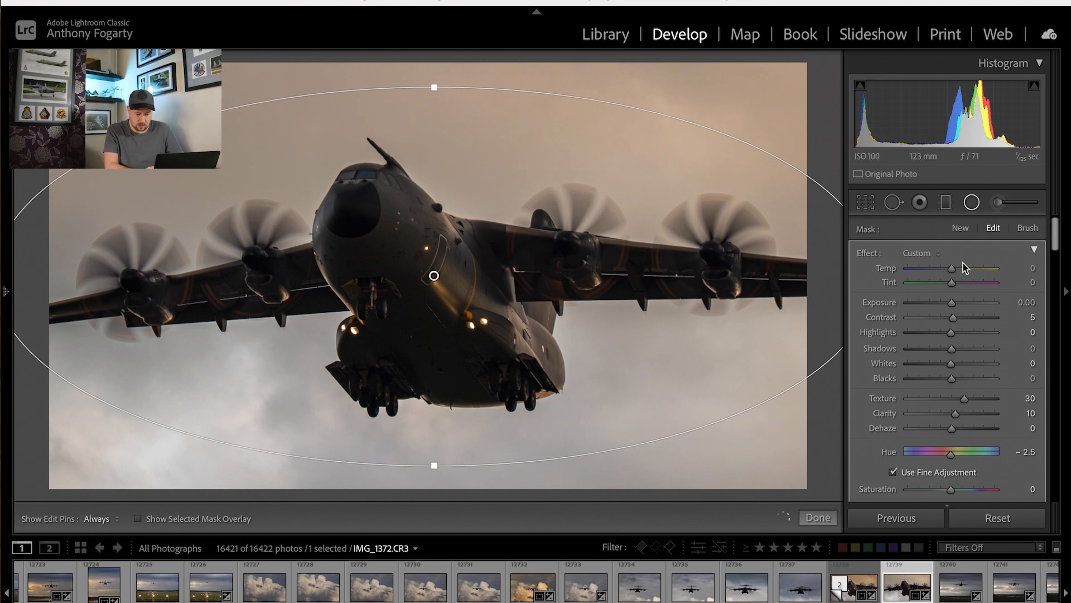
Set the radial filter's range mask to Luminance and display the luminance mask.
drag(1055, 238, 1055, 271)
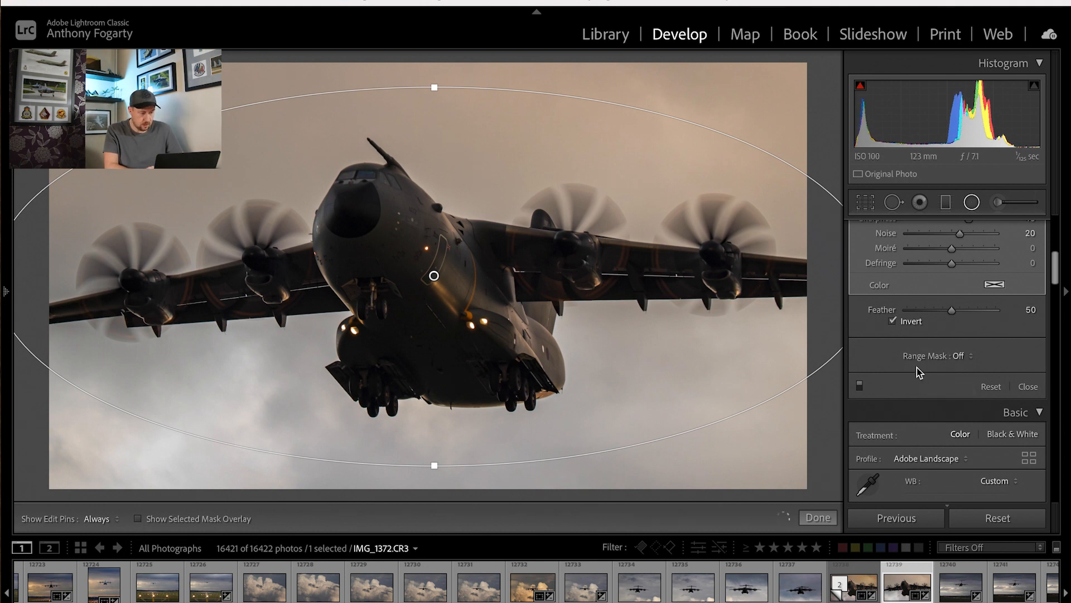
click(956, 356)
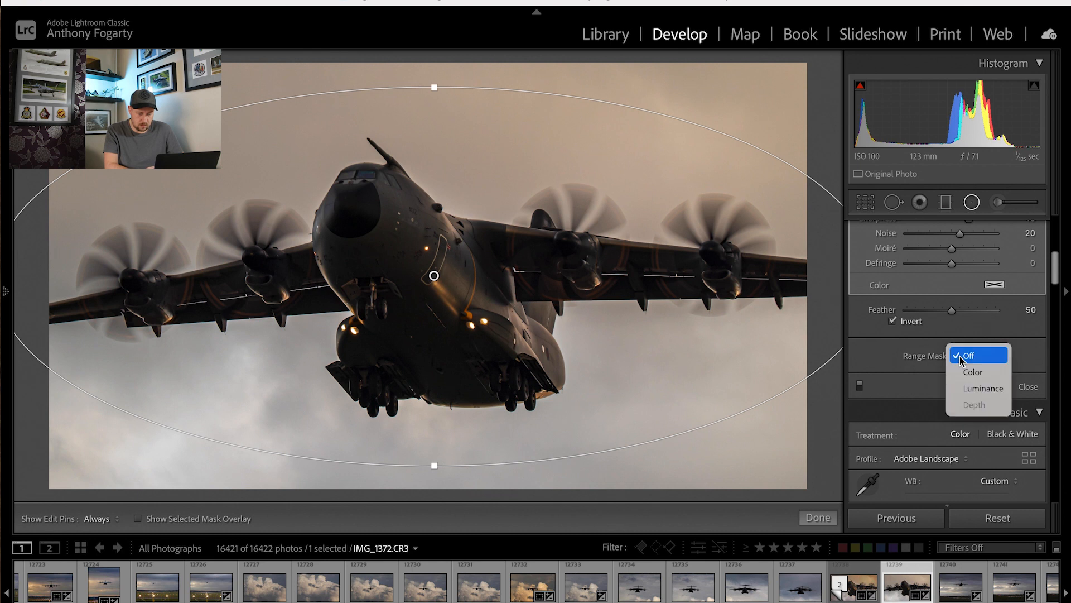
click(982, 389)
click(898, 378)
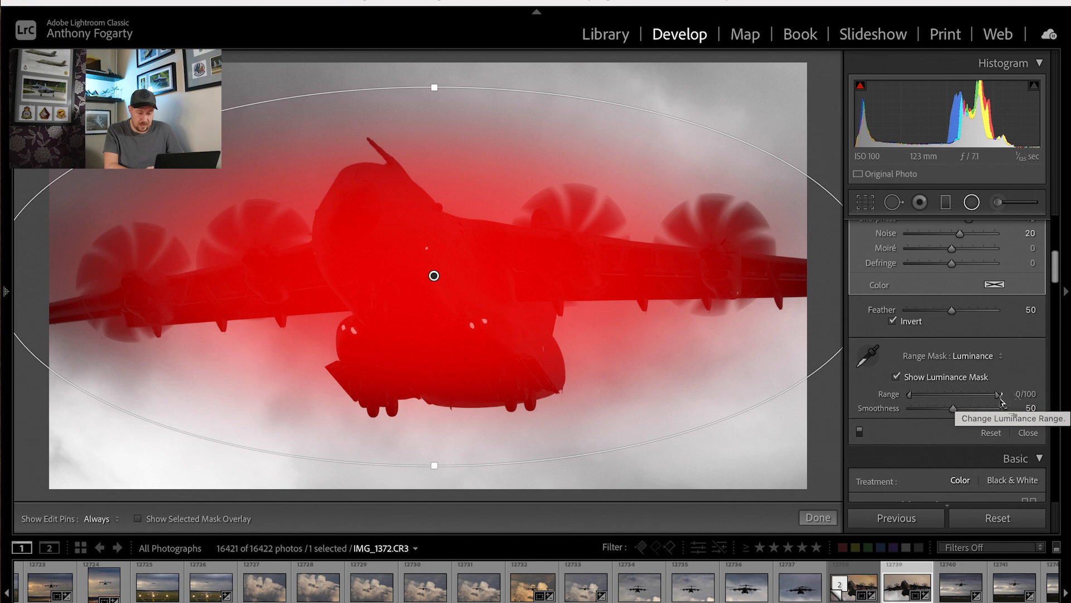
Try luminance ranges of 0/10 and 61/100 on the radial filter's mask, restoring the full 0/100 range after each.
drag(998, 399, 920, 403)
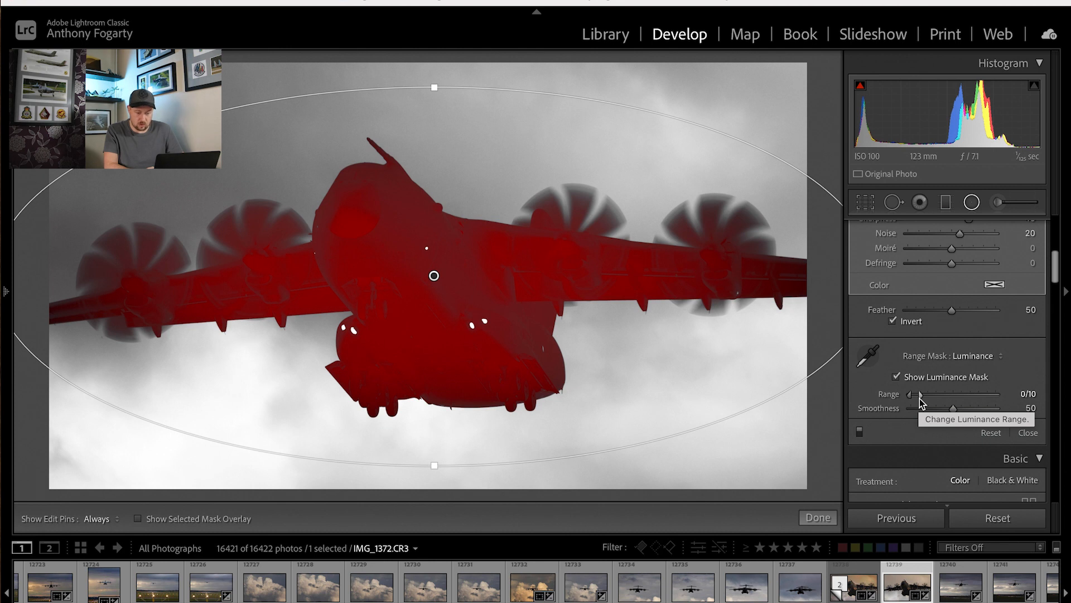
drag(920, 395, 1008, 400)
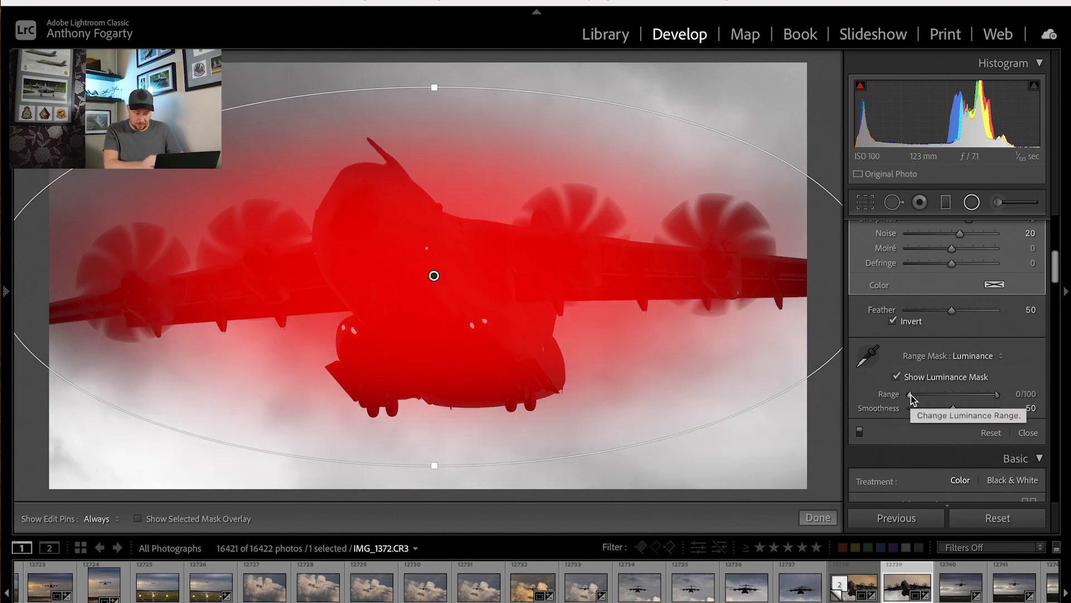
drag(911, 397, 963, 397)
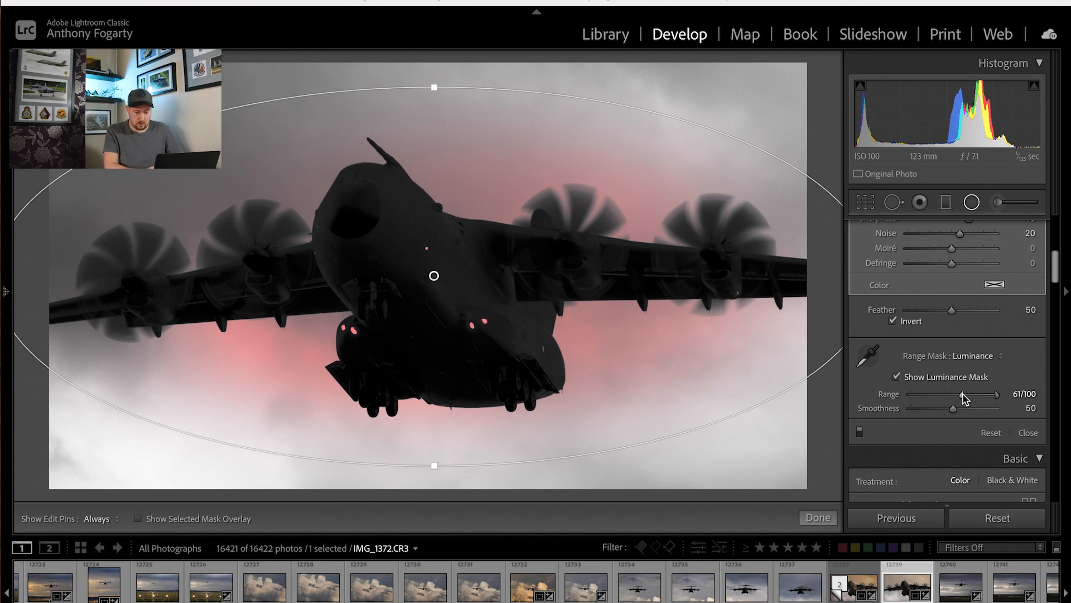
drag(963, 394, 905, 397)
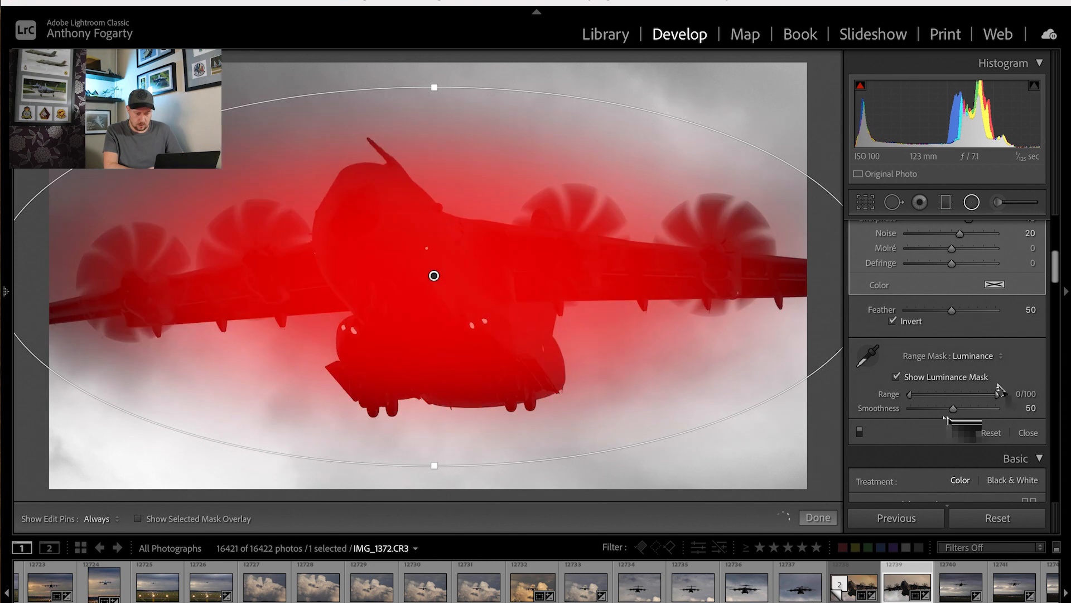
Limit the mask's luminance range to 0/10 and hide the luminance mask display.
drag(997, 397, 921, 400)
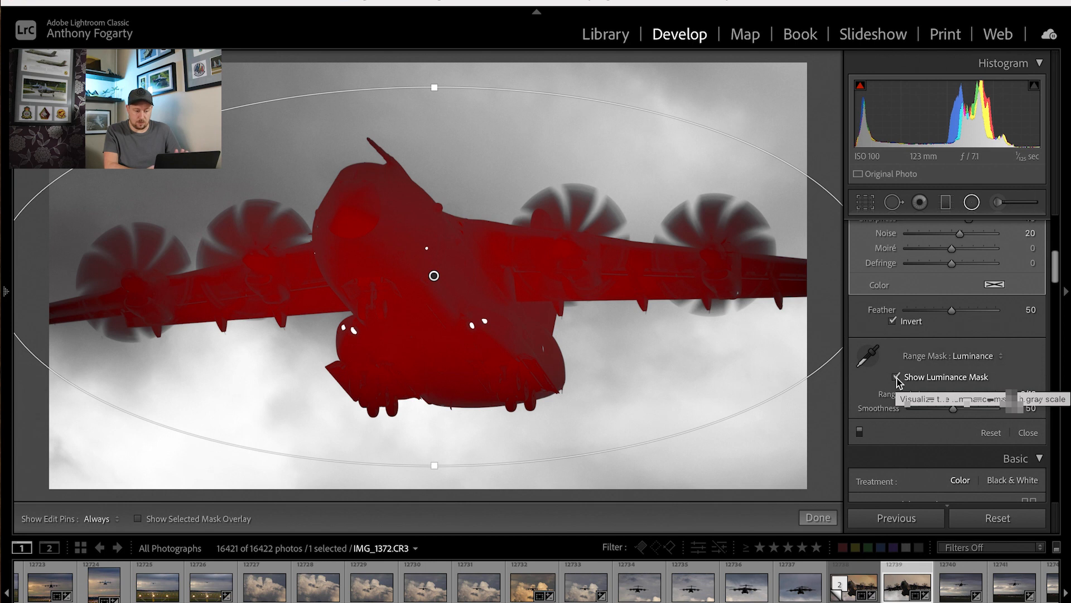
click(896, 377)
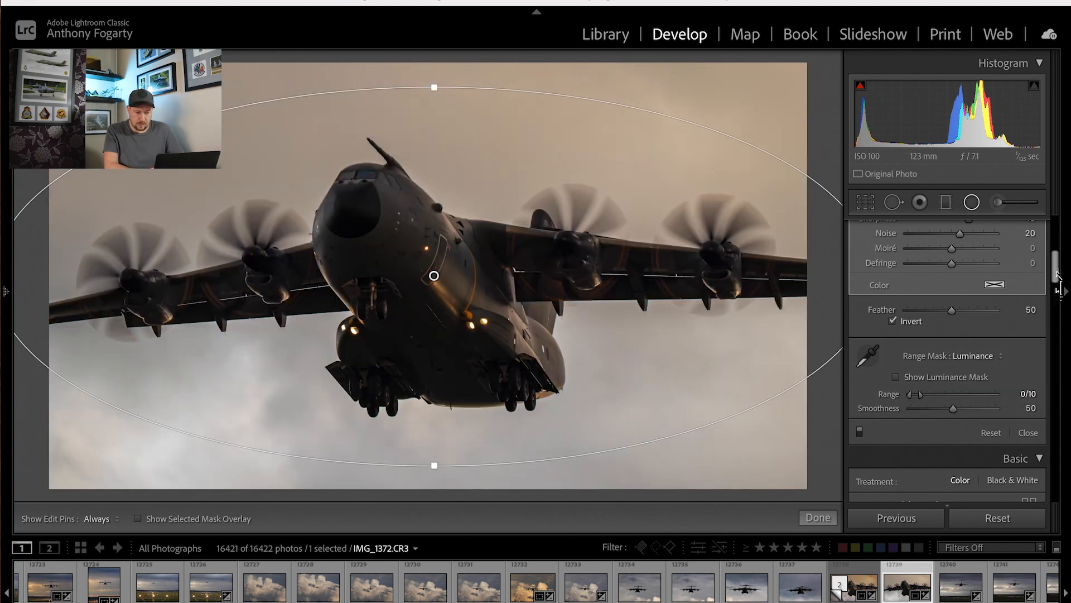
Set the radial filter's Contrast to 10, Shadows to 15 and Dehaze to -50, and finish editing the filter.
mouse_move(1057, 275)
mouse_down()
mouse_move(1059, 233)
mouse_move(1052, 241)
mouse_up()
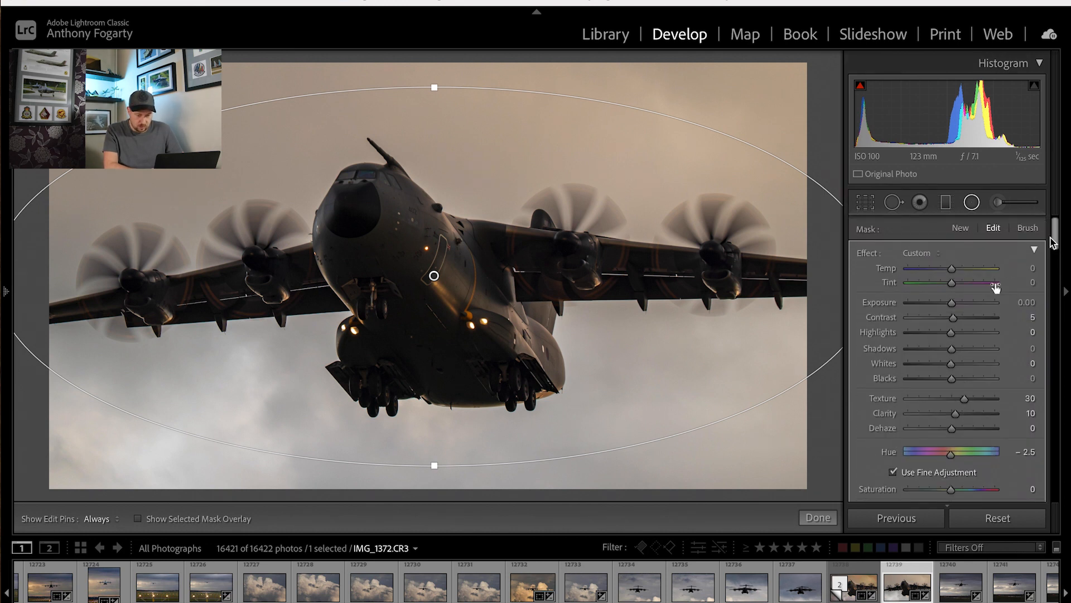
drag(955, 350, 957, 350)
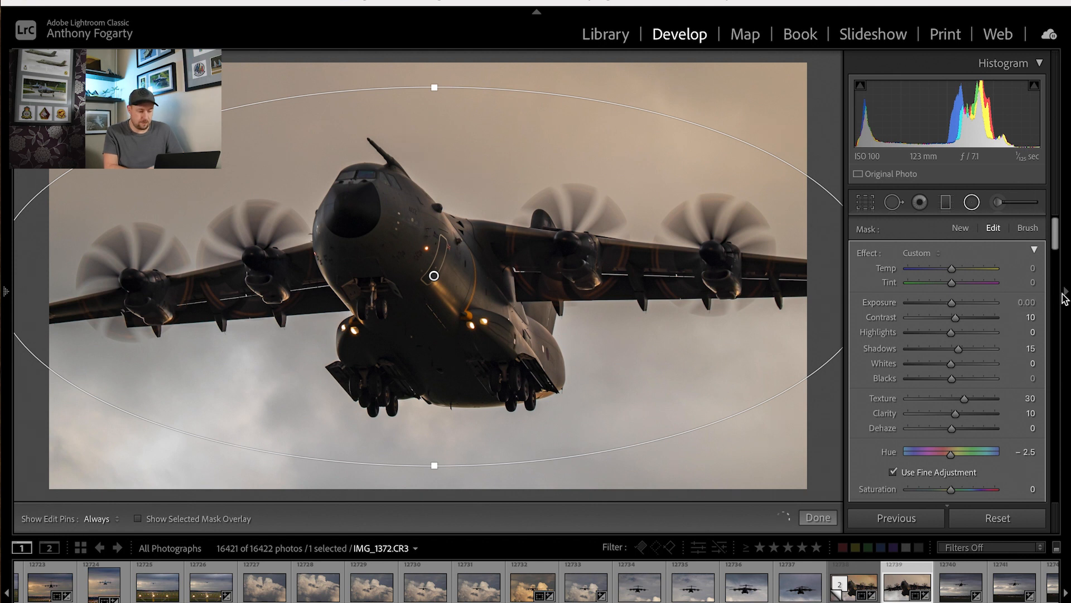
drag(1057, 234, 1058, 259)
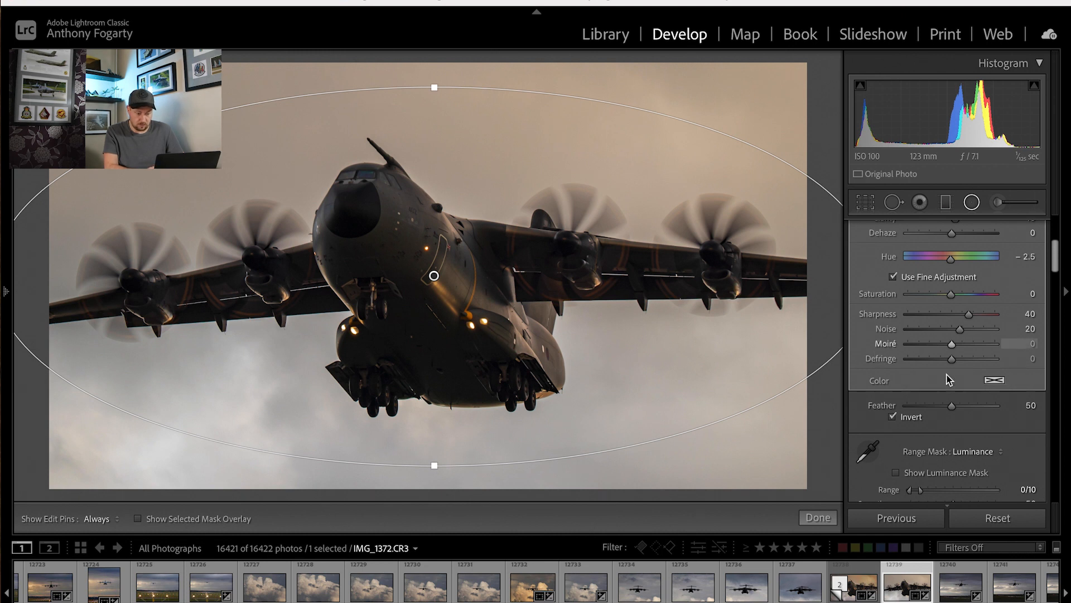
scroll(1058, 301, up, 3)
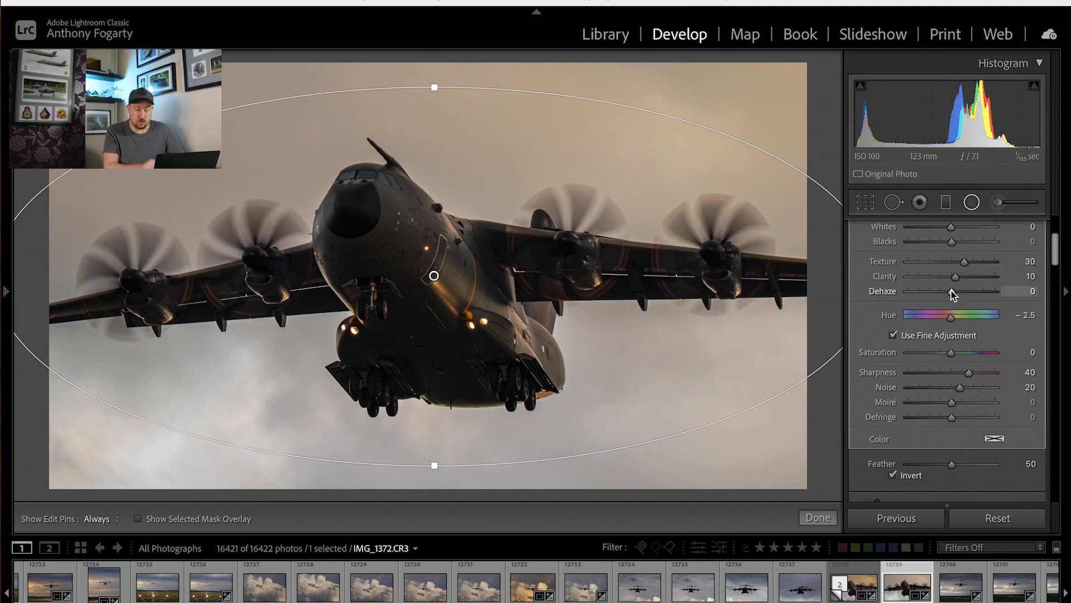
drag(951, 294, 929, 297)
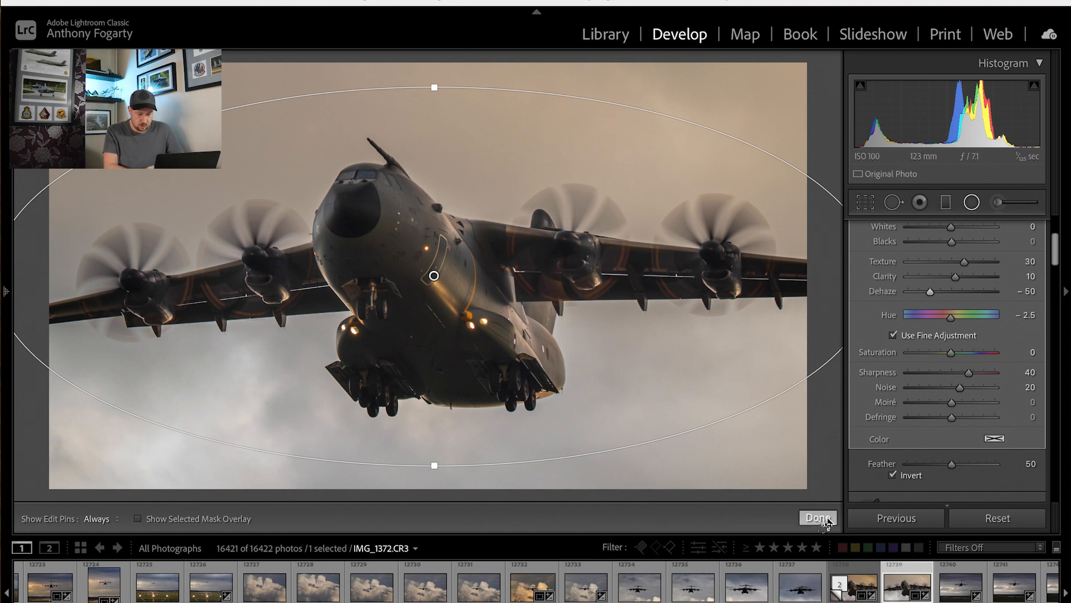
scroll(1057, 249, up, 1)
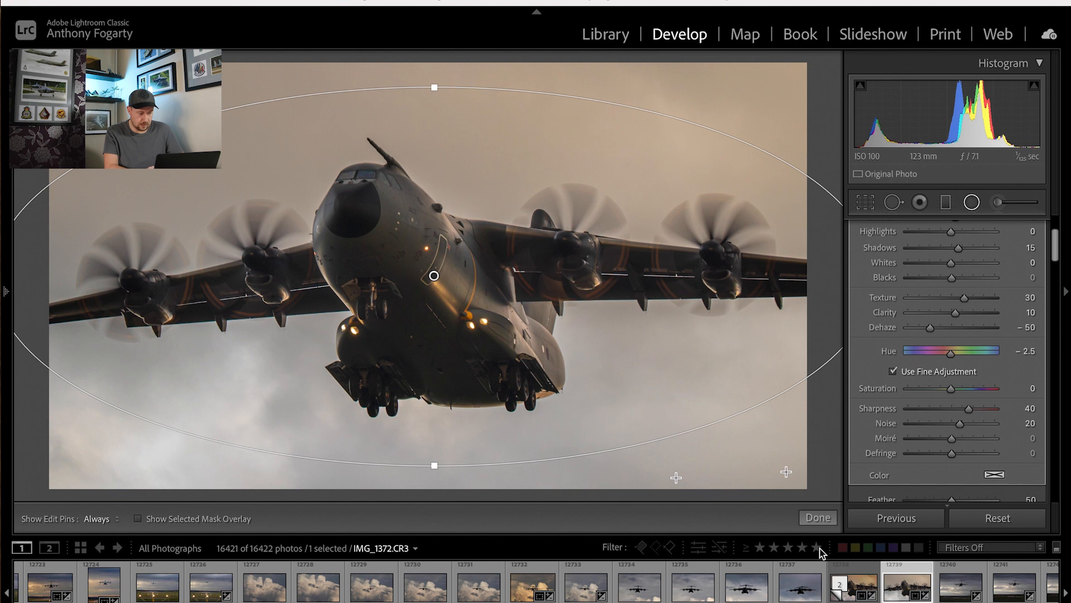
click(818, 517)
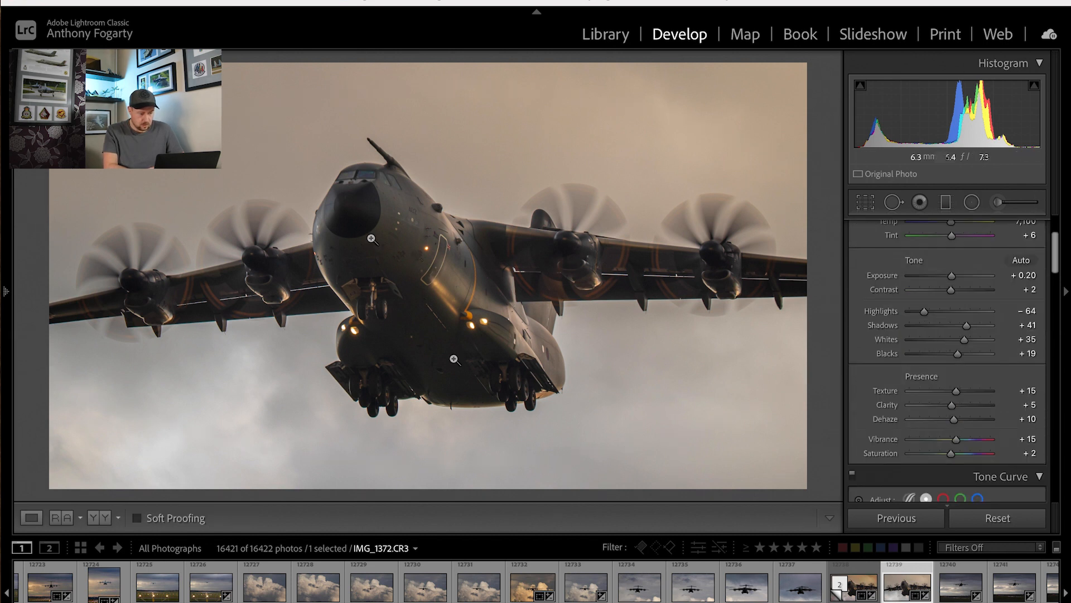
Raise the global Dehaze to +45, inspecting the fuselage detail up close before and after the change.
click(413, 239)
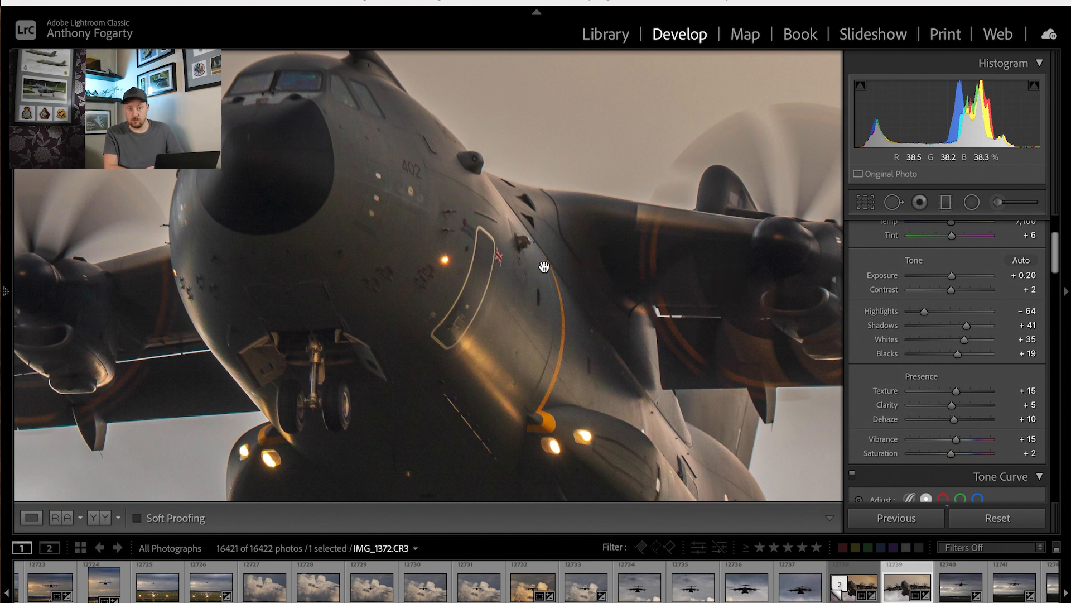
click(403, 234)
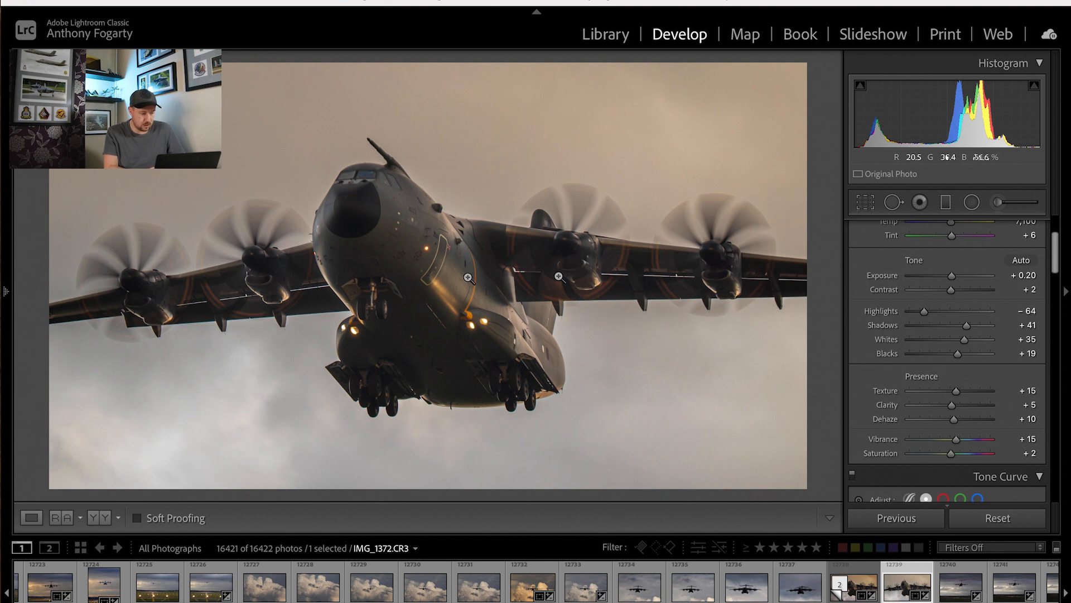
click(430, 246)
click(443, 251)
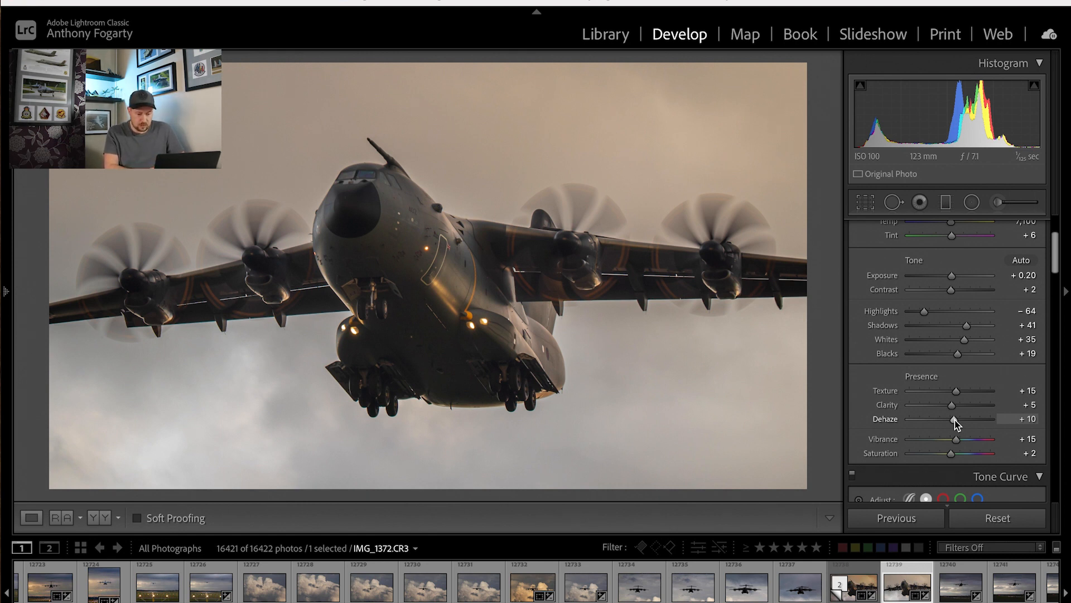
drag(955, 420, 969, 421)
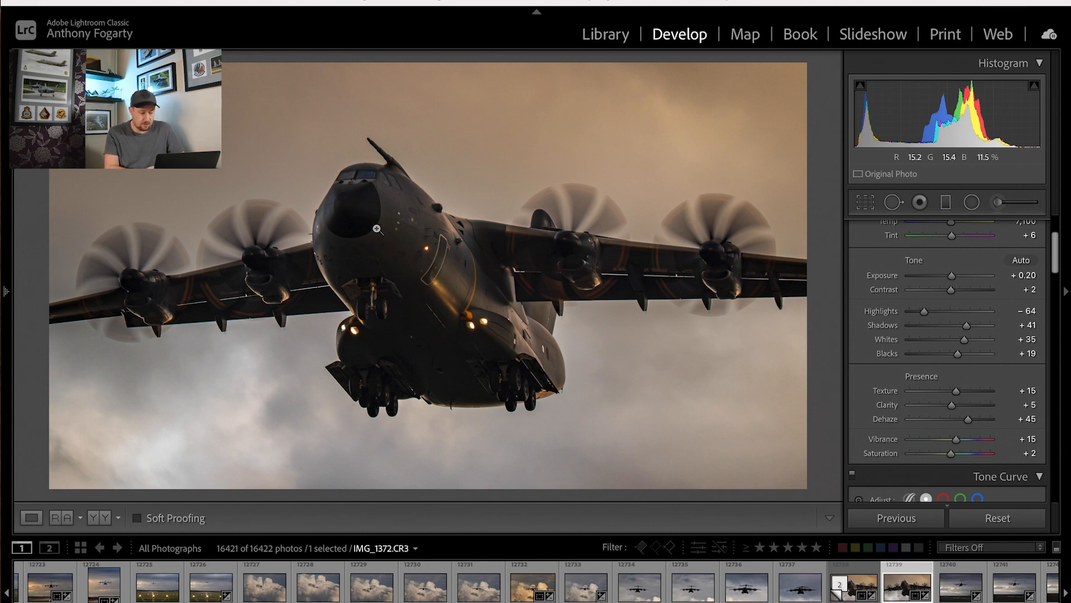
click(407, 219)
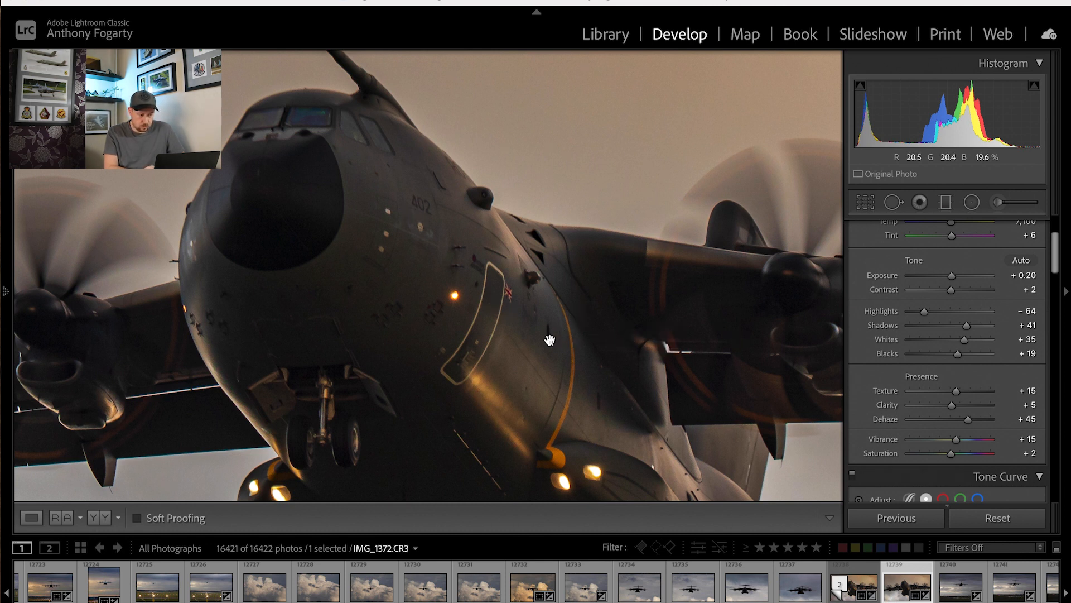
drag(550, 339, 406, 230)
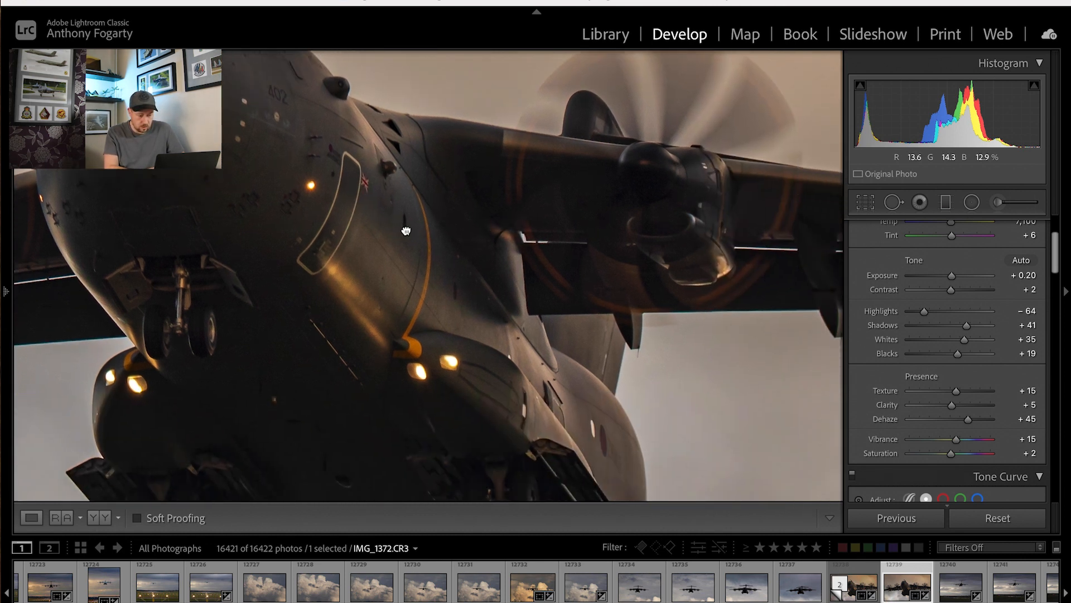
click(406, 229)
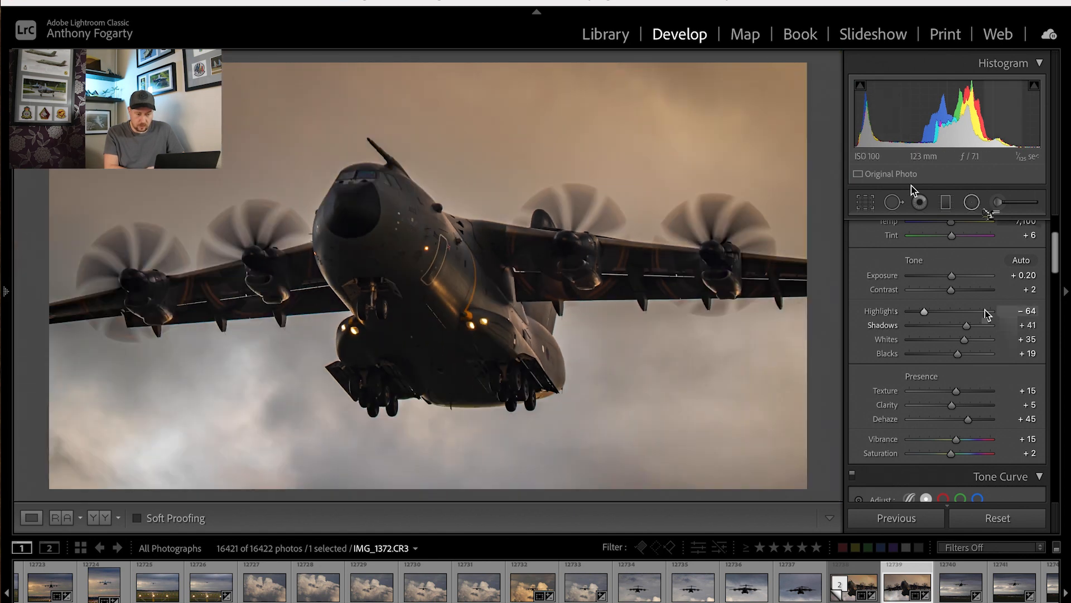
Reopen the fuselage's radial filter, set its Exposure to 0.20 and Shadows to 20, and finish editing it.
click(971, 203)
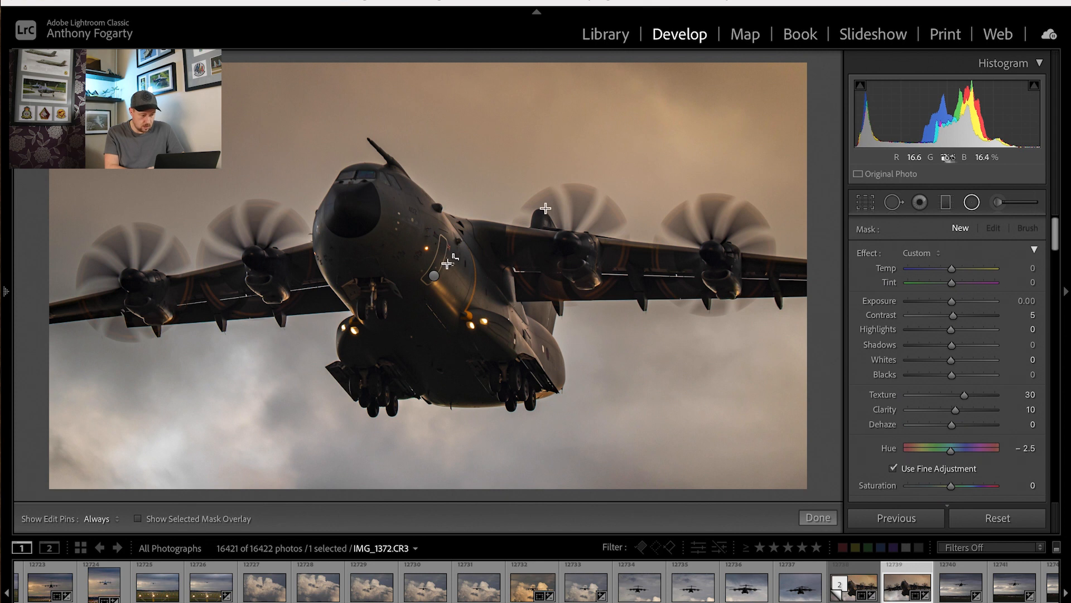
click(435, 276)
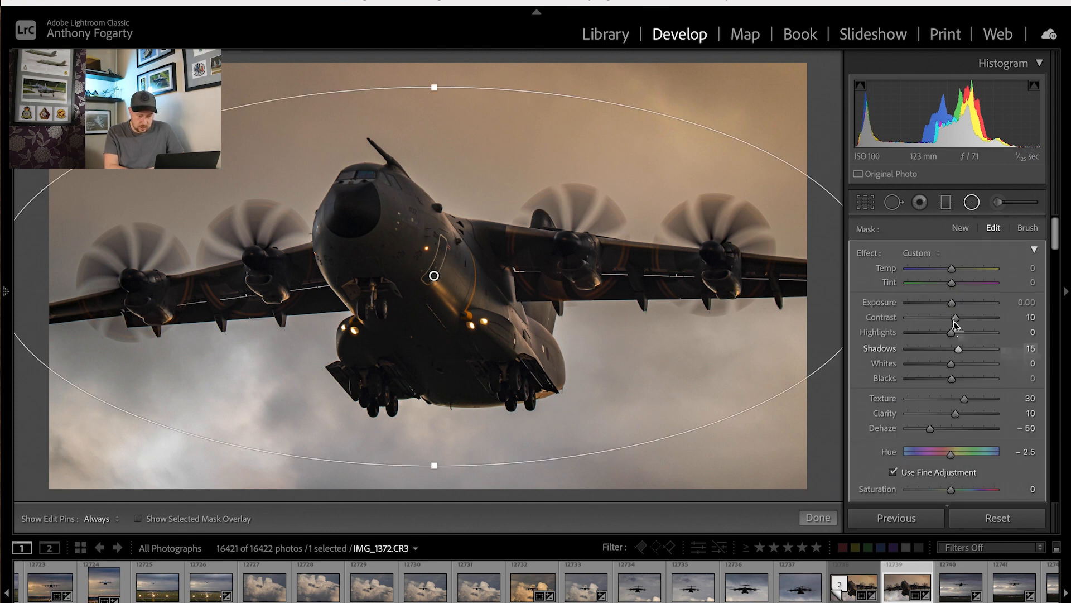
drag(953, 303, 955, 303)
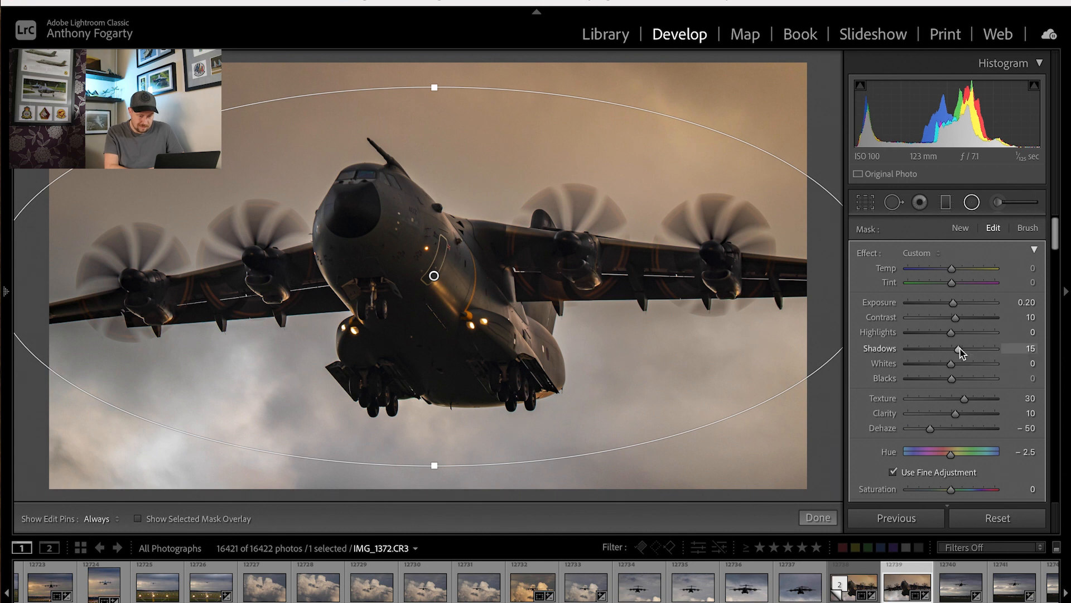
drag(962, 348, 962, 349)
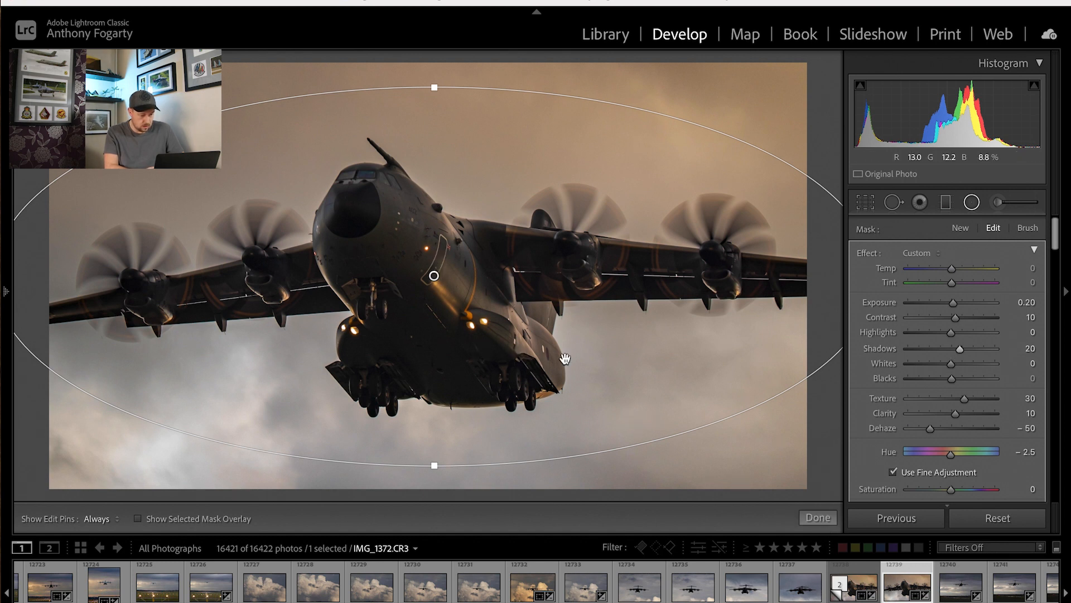
click(818, 517)
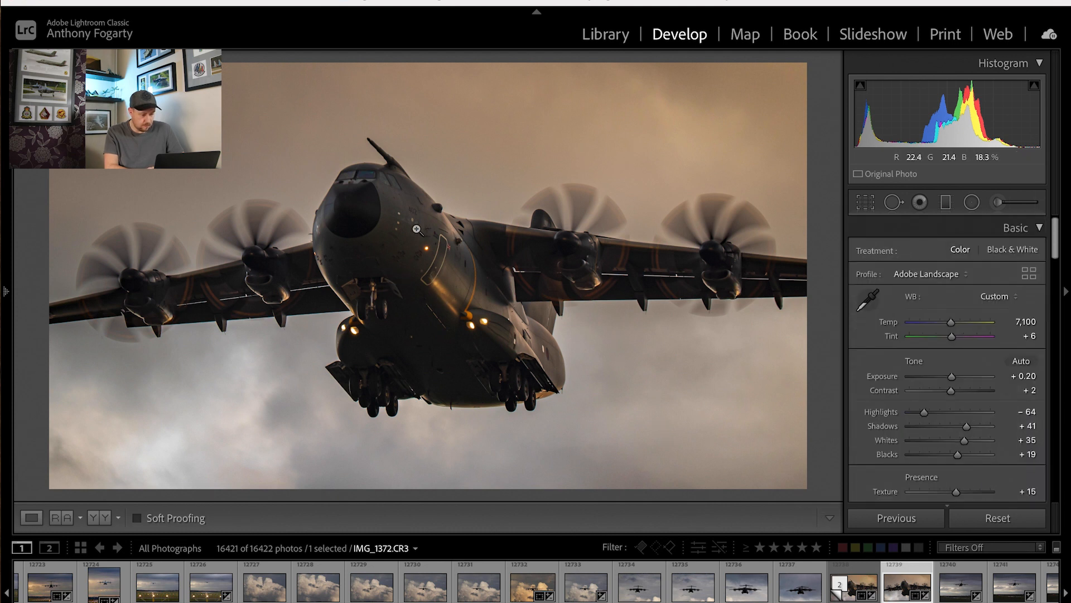
Enable the lens profile corrections for the photo.
drag(1057, 246, 1055, 395)
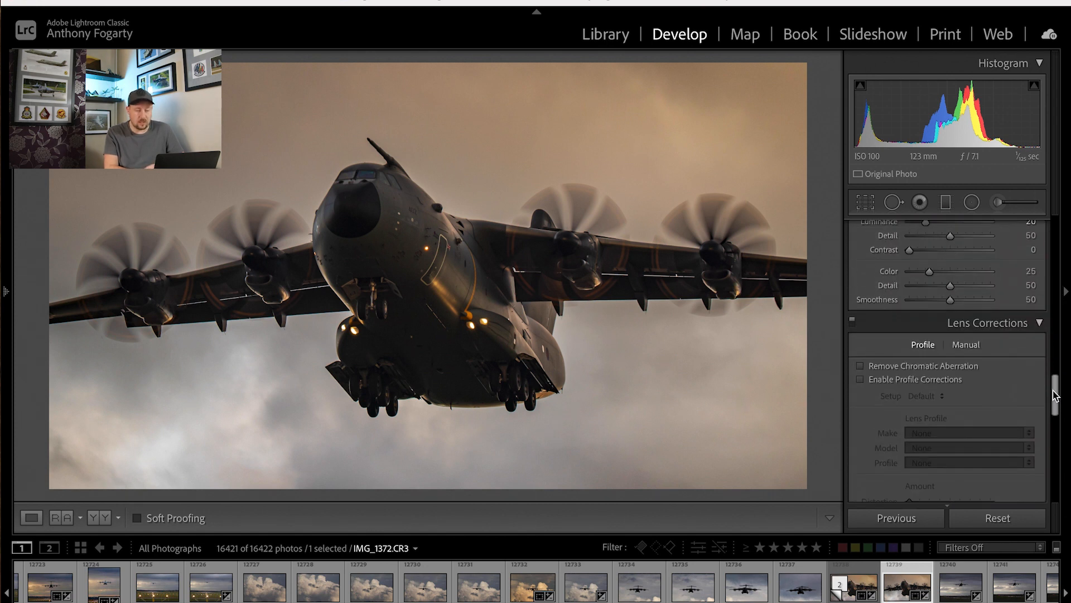
click(861, 381)
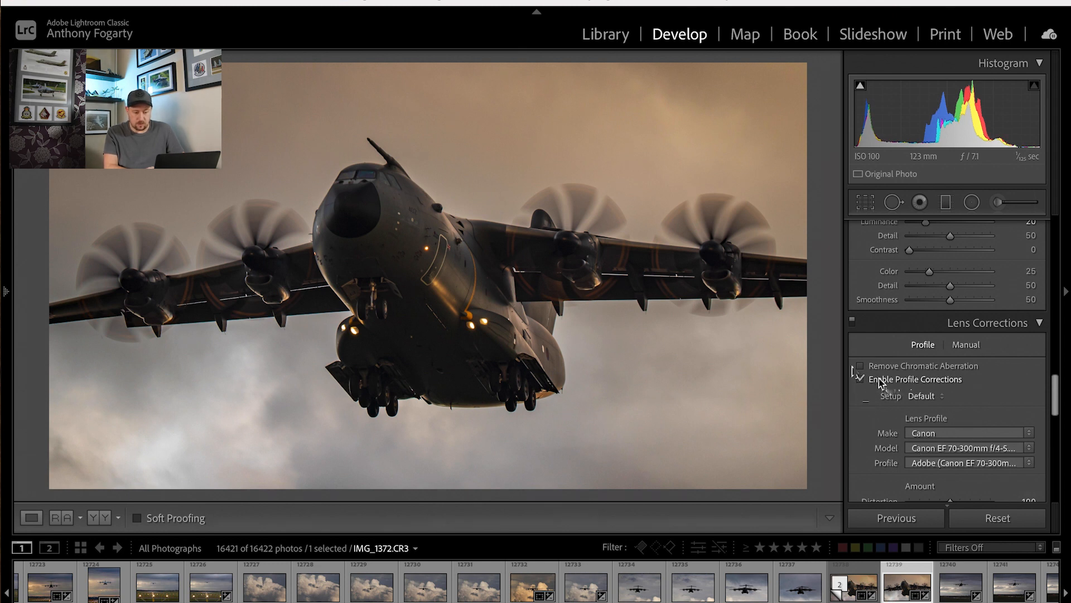
Turn on chromatic aberration removal for the photo, and compare the edited image with its unedited version twice, ending on the edited view.
click(860, 368)
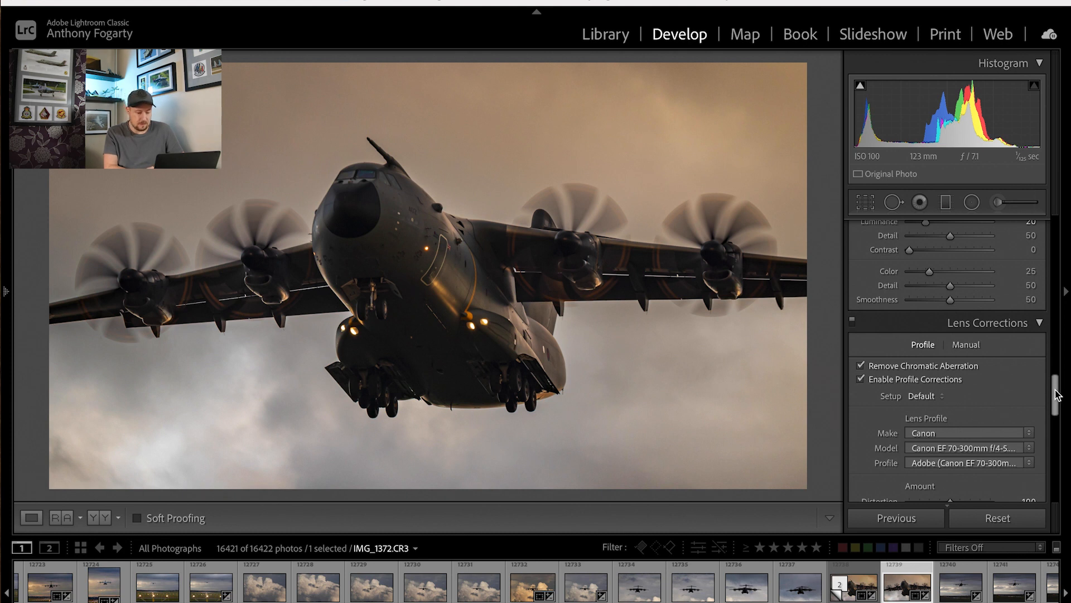
drag(1056, 394, 1061, 353)
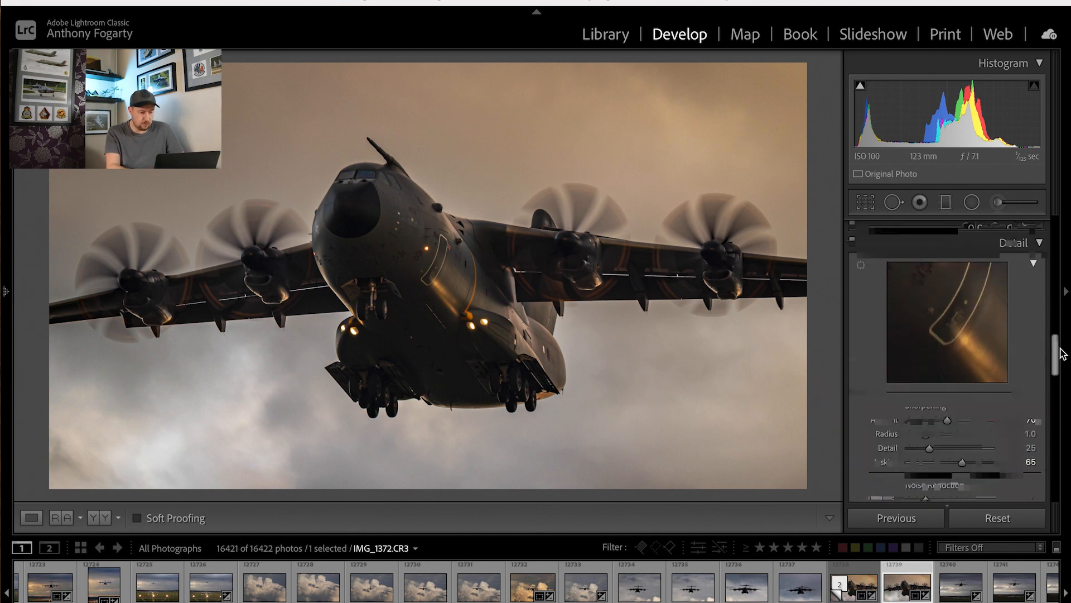
key(backslash)
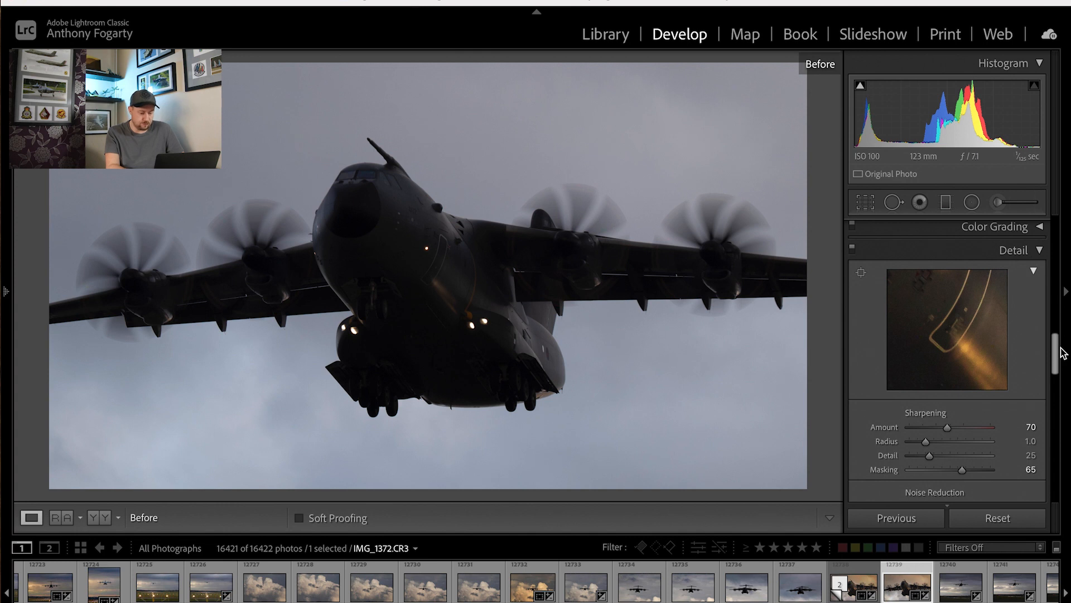
key(backslash)
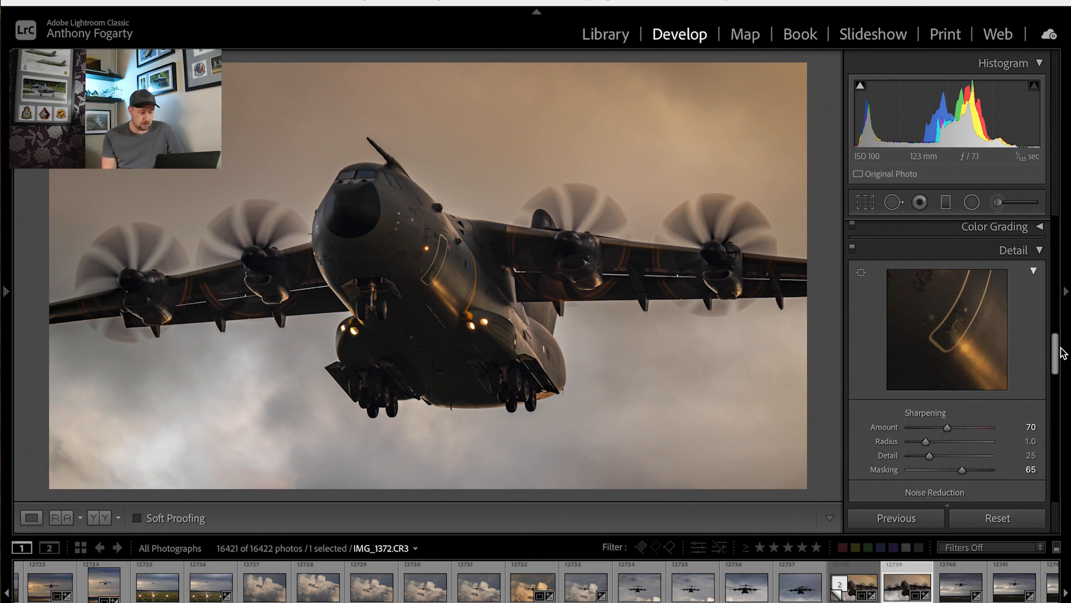
key(backslash)
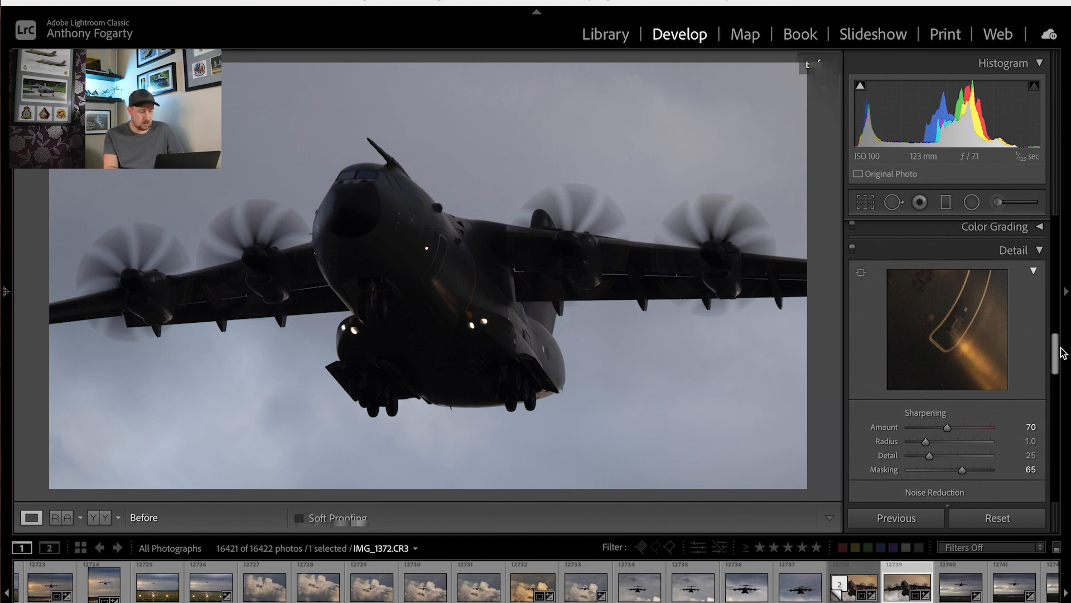
key(backslash)
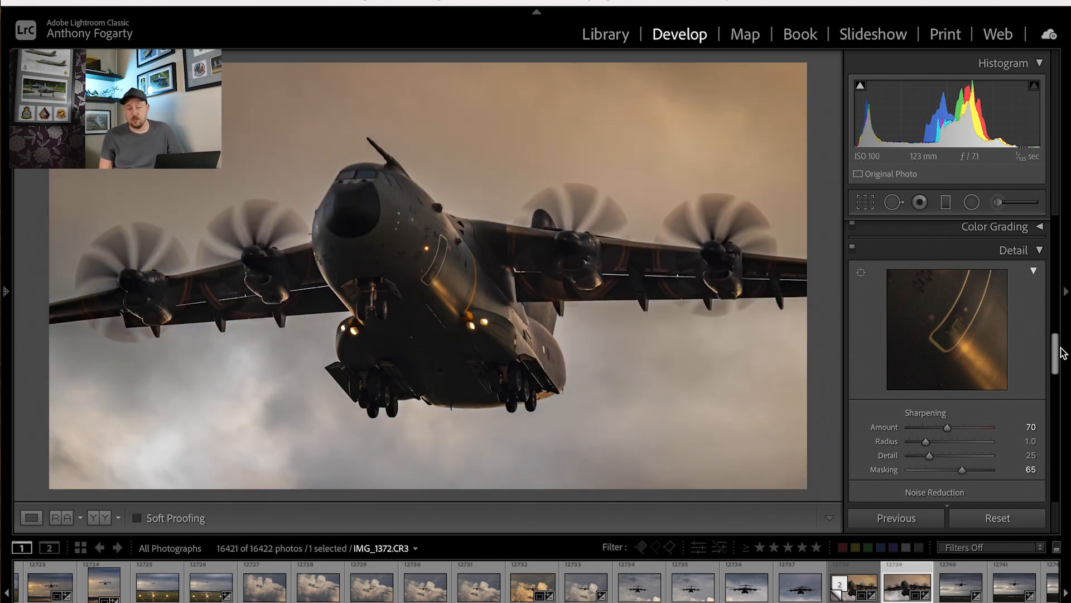